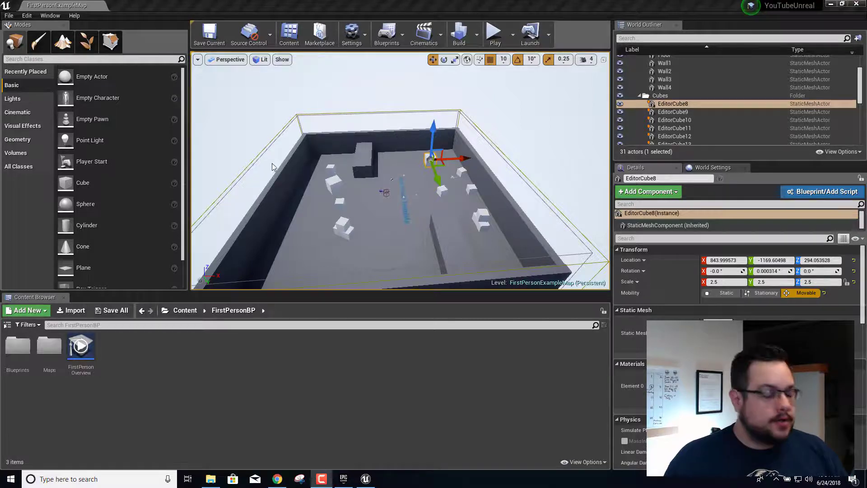
# Play the level in the viewport, walk the first-person character around the room past the cubes and walls, and end the play session
pyautogui.moveTo(466, 193); pyautogui.dragTo(556, 192, button='right')
pyautogui.press('w')
pyautogui.press('w')
pyautogui.press('a')
pyautogui.moveTo(472, 159); pyautogui.dragTo(475, 158, button='right')
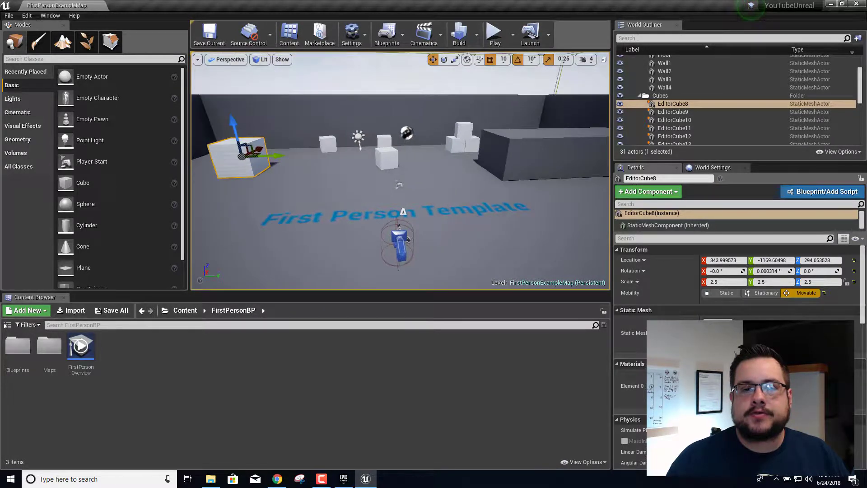
pyautogui.click(501, 31)
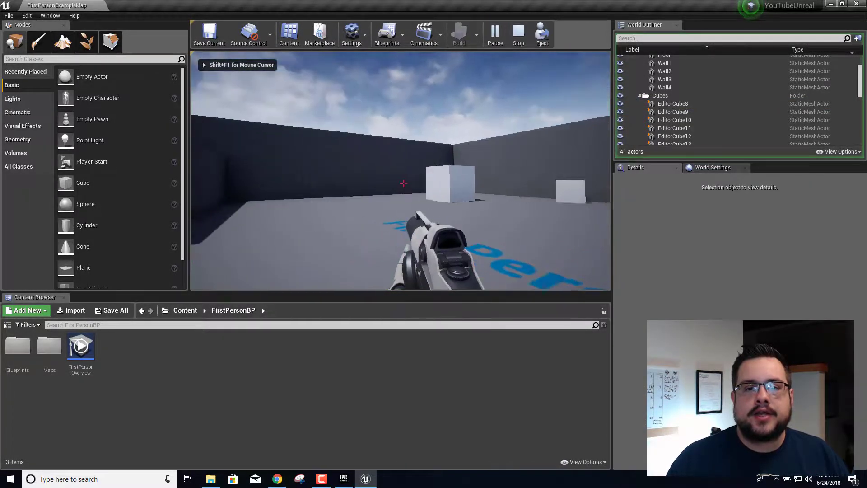
pyautogui.press('w')
pyautogui.click(403, 184)
pyautogui.press('w')
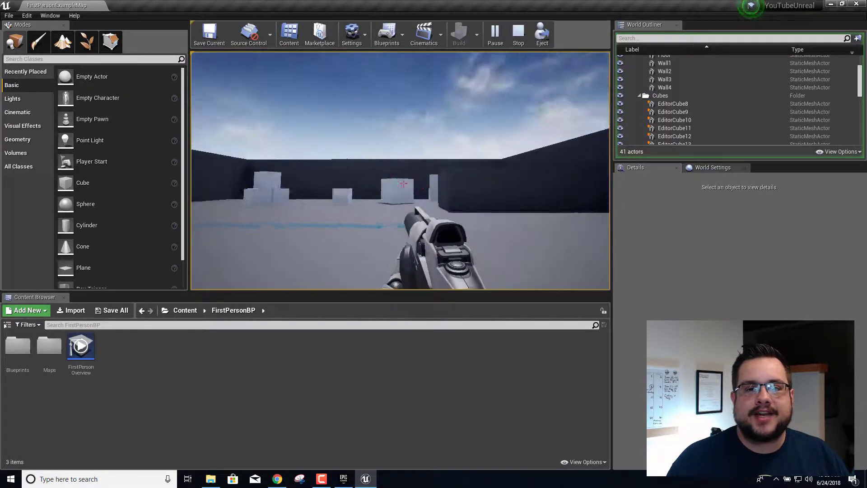
pyautogui.press('w')
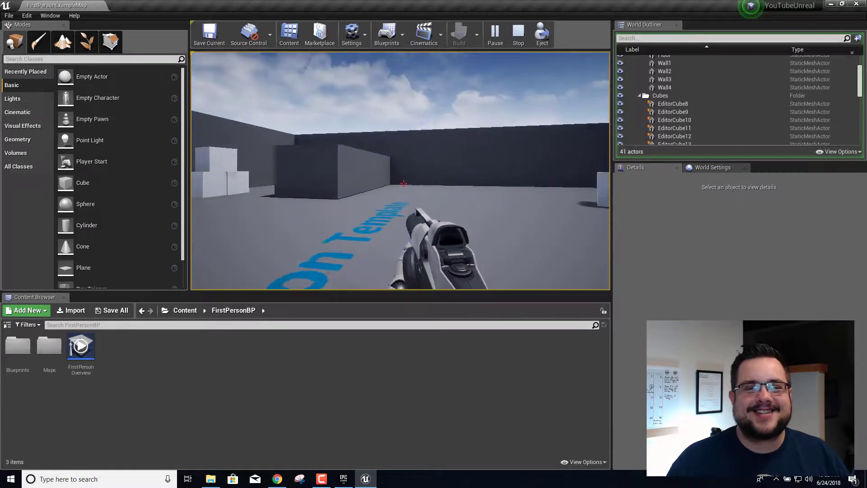
pyautogui.press('w')
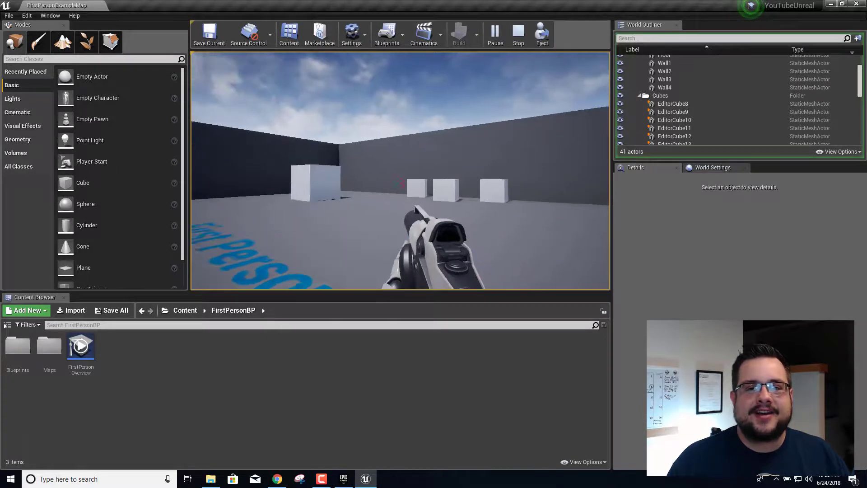
pyautogui.press('w')
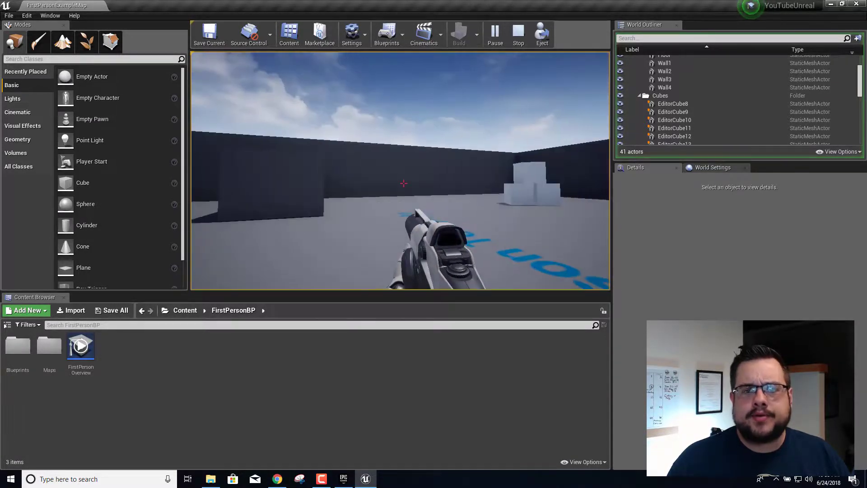
pyautogui.press('w')
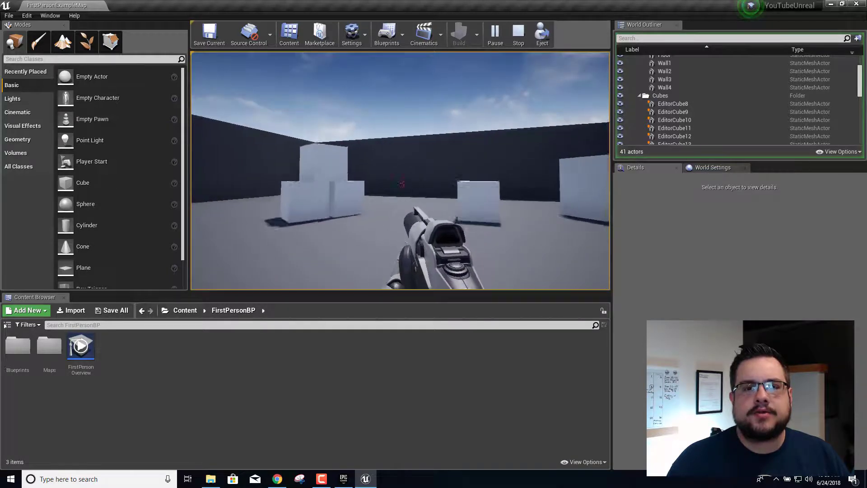
pyautogui.press('w')
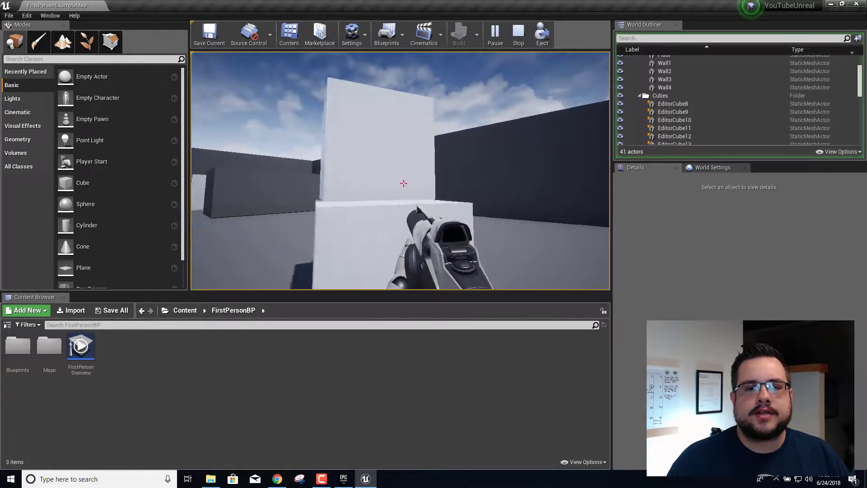
pyautogui.press('w')
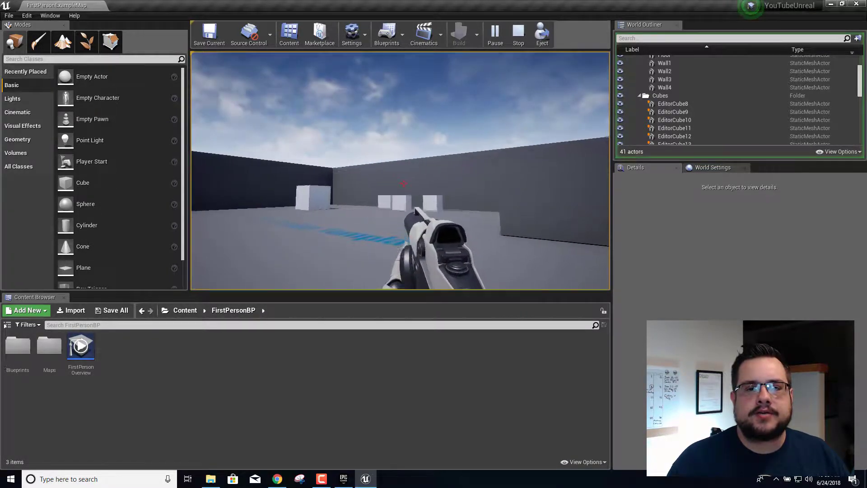
pyautogui.press('w')
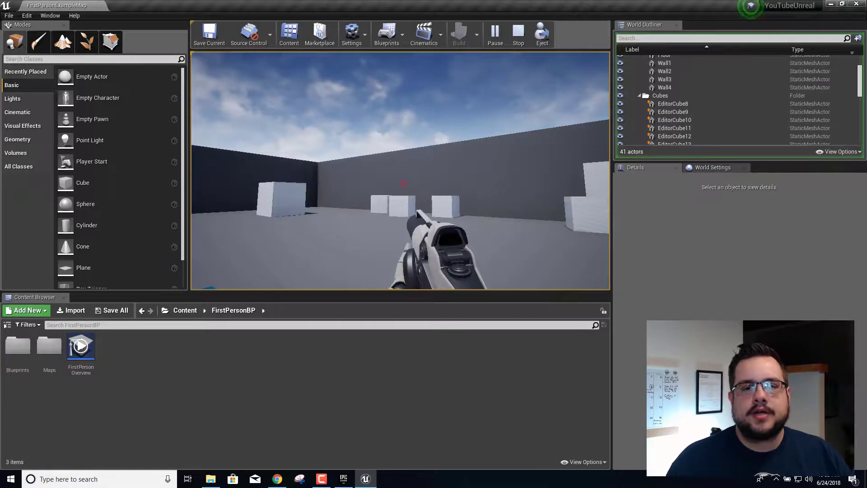
pyautogui.press('Escape')
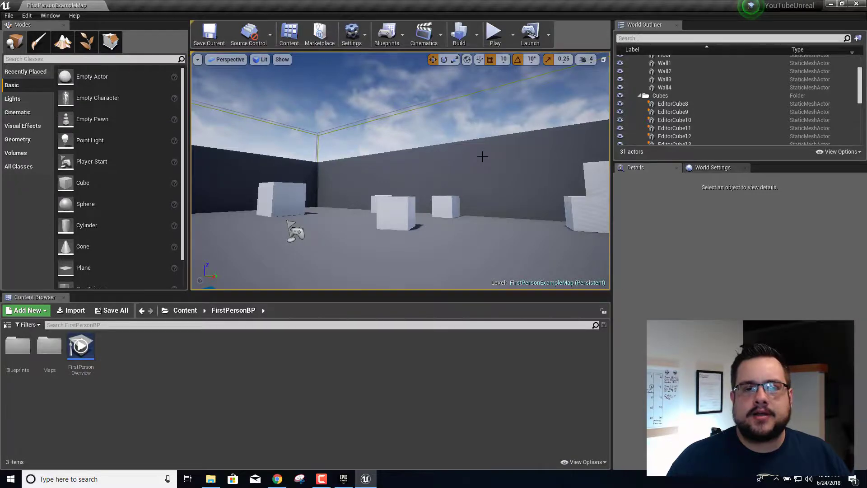
# Move the large cube EditorCube8 along the X axis to about X 404
pyautogui.moveTo(482, 156); pyautogui.dragTo(434, 190, button='right')
pyautogui.press('s')
pyautogui.press('w')
pyautogui.press('s')
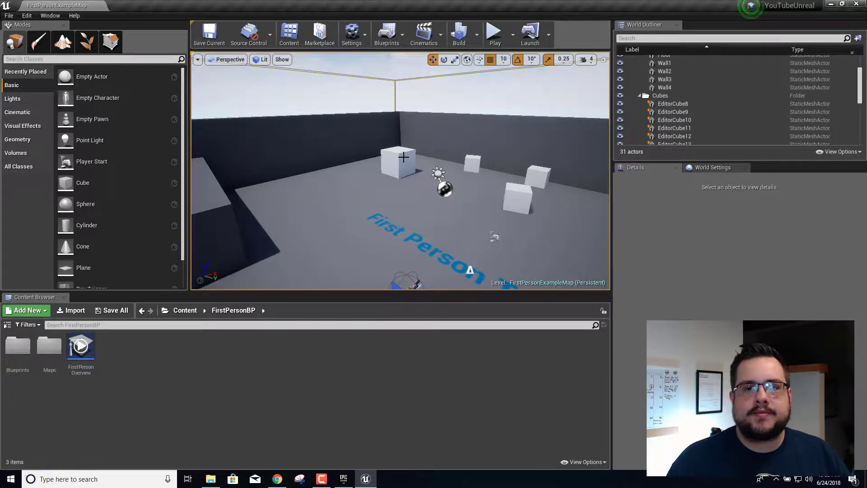
pyautogui.click(400, 160)
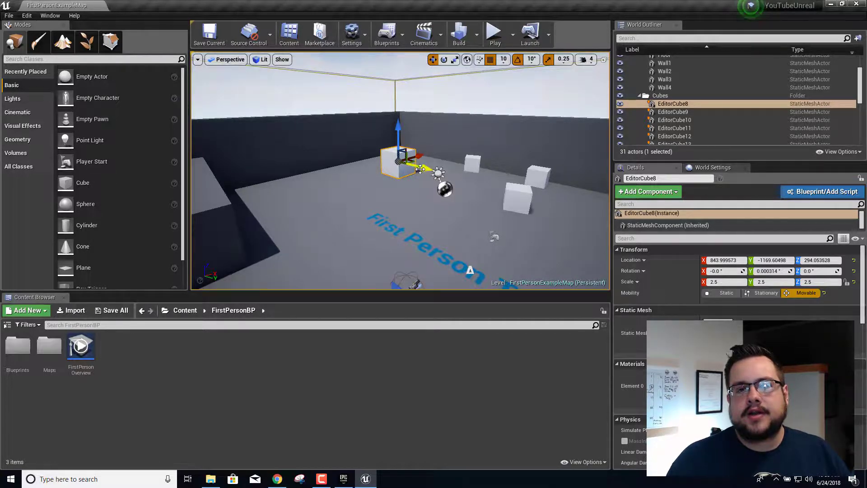
pyautogui.moveTo(420, 170); pyautogui.dragTo(391, 167)
pyautogui.moveTo(364, 140)
pyautogui.mouseDown()
pyautogui.moveTo(368, 88)
pyautogui.moveTo(369, 137)
pyautogui.mouseUp()
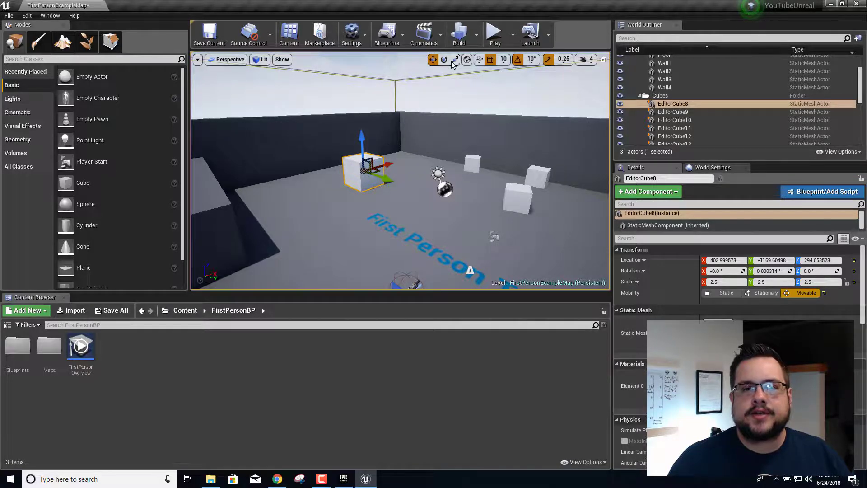
# Set the grid snap size to 100 and try moving EditorCube8 vertically in these larger increments
pyautogui.click(502, 63)
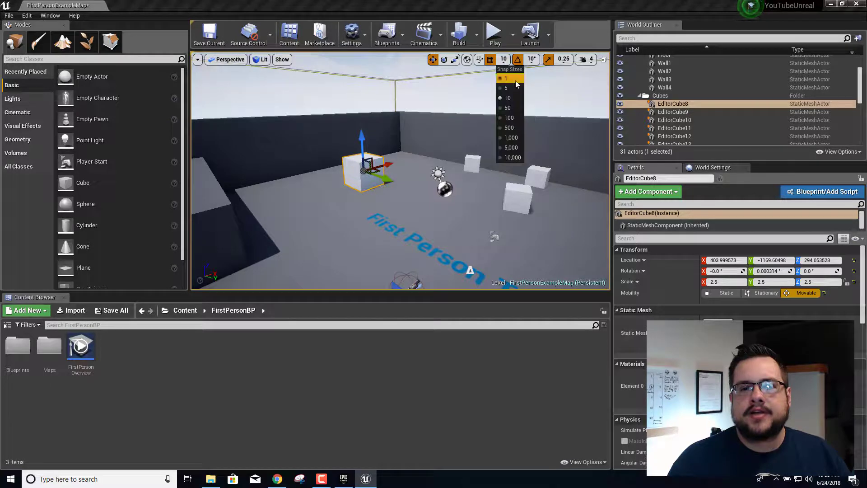
pyautogui.click(509, 118)
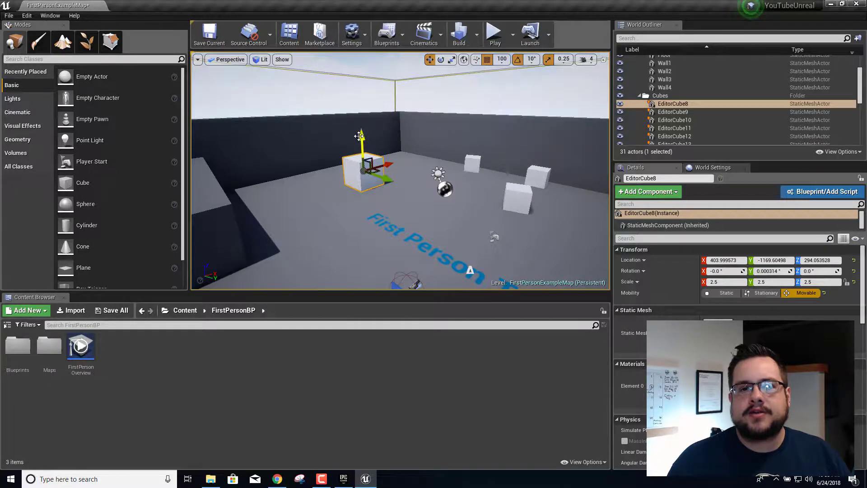
pyautogui.moveTo(361, 137)
pyautogui.mouseDown()
pyautogui.moveTo(353, 87)
pyautogui.moveTo(356, 131)
pyautogui.mouseUp()
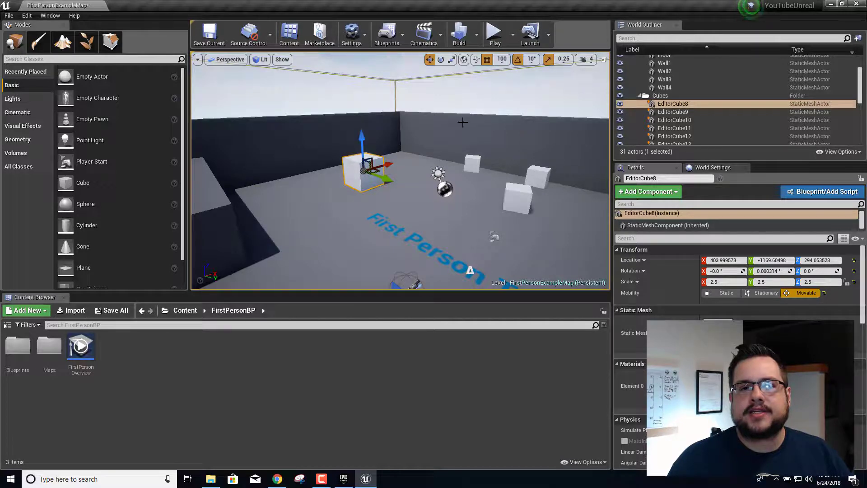
# Set the grid snap size to 10 and move EditorCube8 along the Y axis to about Y -1140
pyautogui.click(509, 69)
pyautogui.click(502, 60)
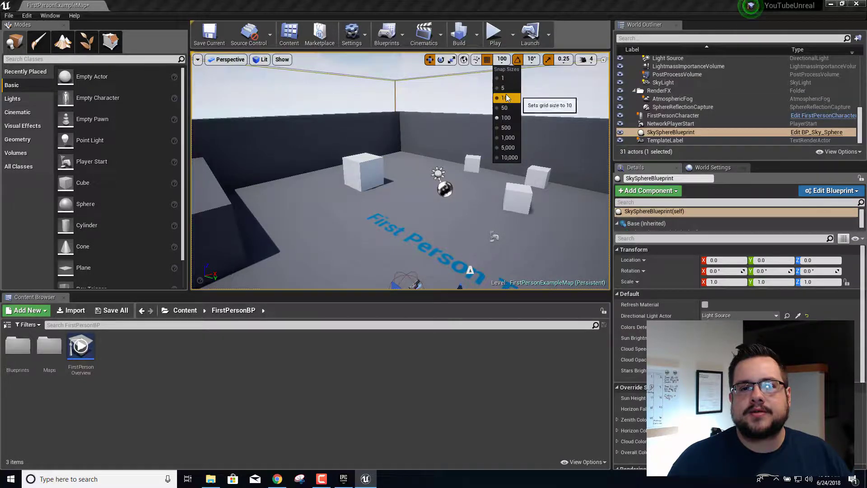
pyautogui.click(505, 98)
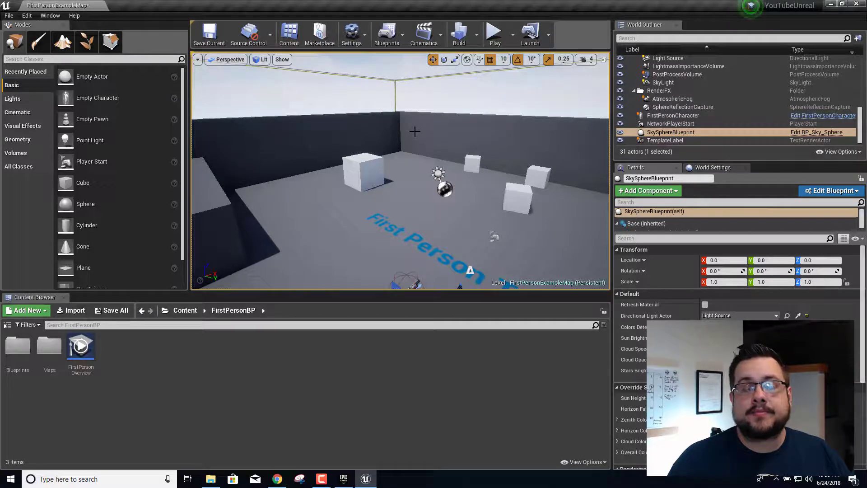
pyautogui.click(353, 171)
pyautogui.moveTo(380, 175); pyautogui.dragTo(383, 176)
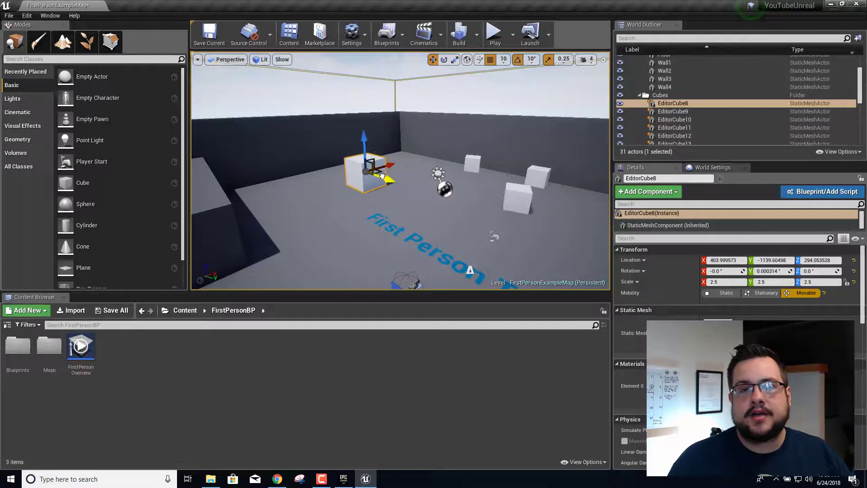
# Rotate the smaller cube EditorCube11 and return it to its original orientation, and scale it to 3.0 along the Y axis
pyautogui.click(517, 198)
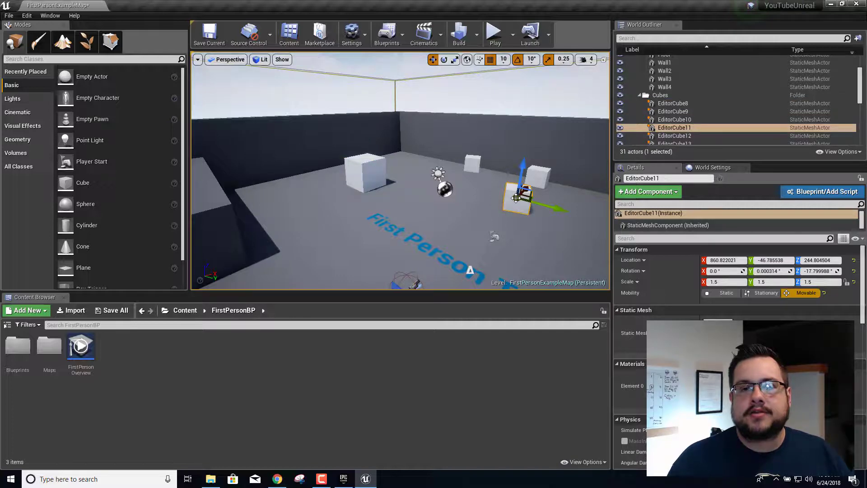
pyautogui.click(443, 63)
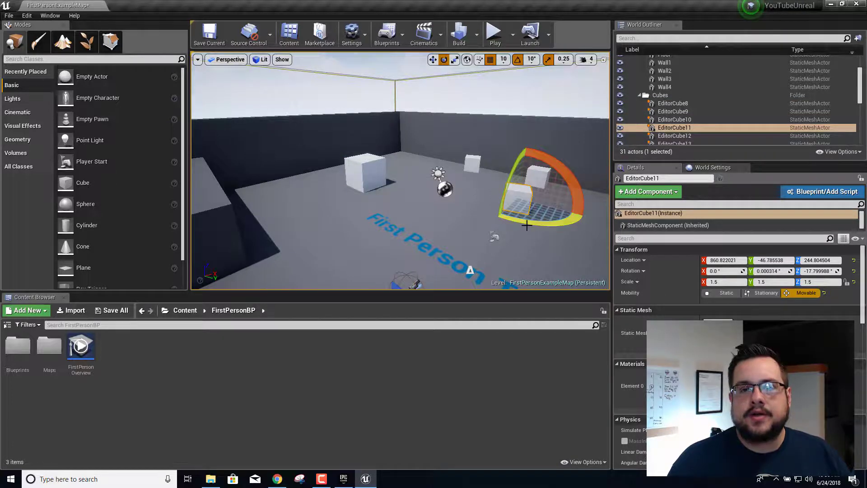
pyautogui.moveTo(534, 220); pyautogui.dragTo(506, 185)
pyautogui.moveTo(561, 172); pyautogui.dragTo(565, 178)
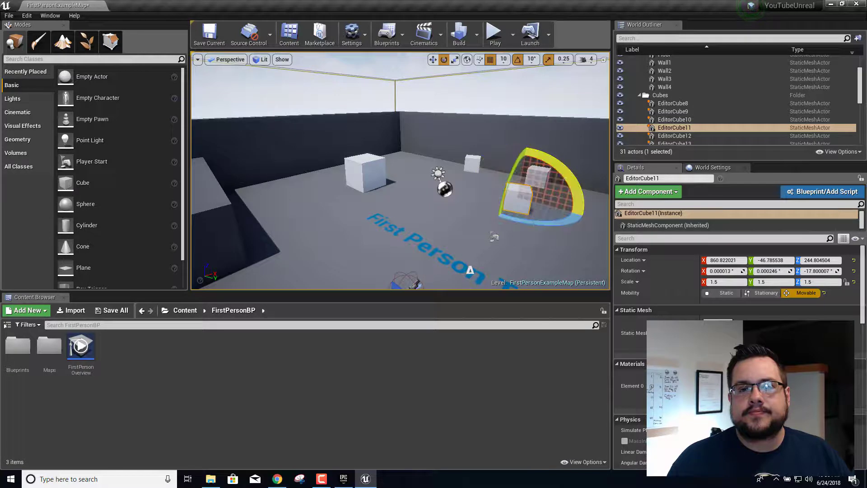
pyautogui.click(455, 60)
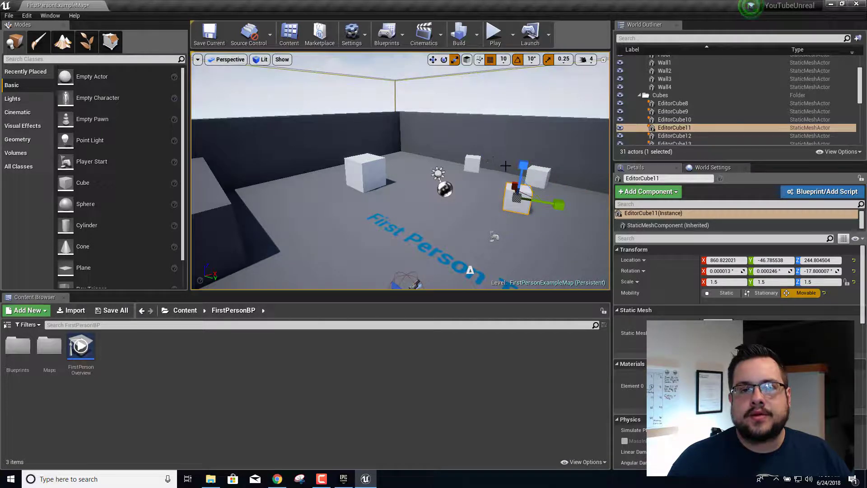
pyautogui.moveTo(523, 164)
pyautogui.mouseDown()
pyautogui.moveTo(531, 88)
pyautogui.moveTo(524, 157)
pyautogui.mouseUp()
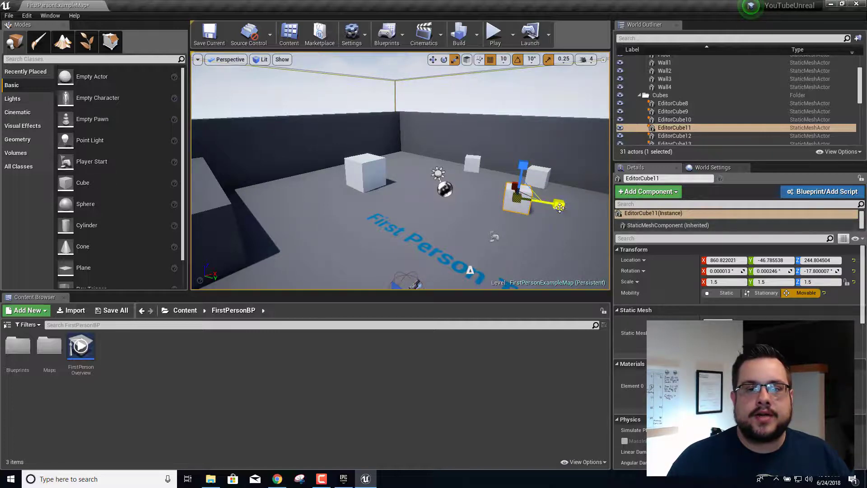
# Play the level again to inspect the stretched cube from several sides, jump near it, and end the play session
pyautogui.click(494, 34)
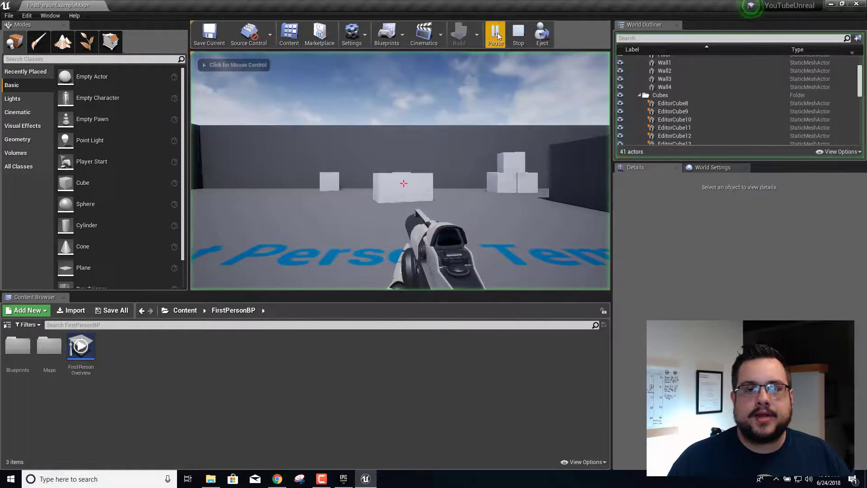
pyautogui.click(445, 169)
pyautogui.press('w')
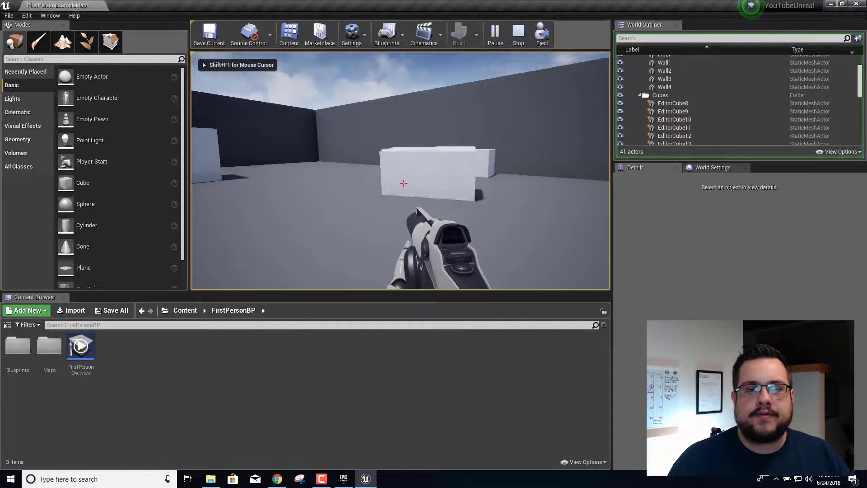
pyautogui.press('w')
pyautogui.press('space')
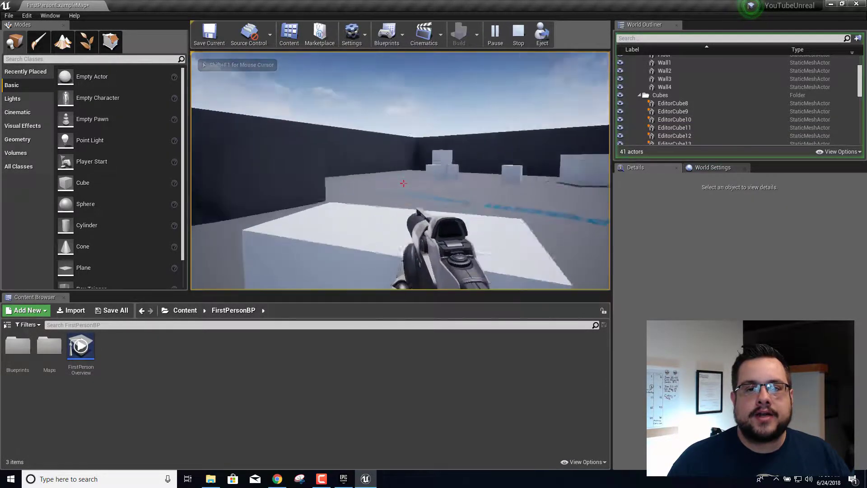
pyautogui.press('d')
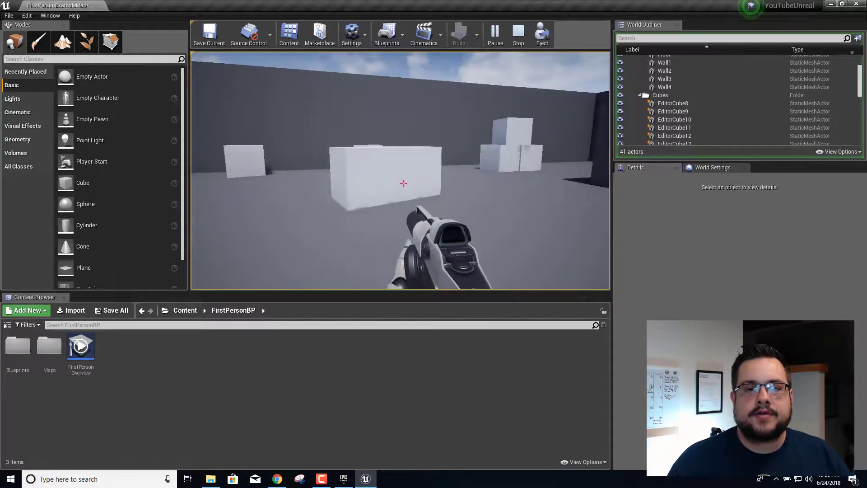
pyautogui.press('Escape')
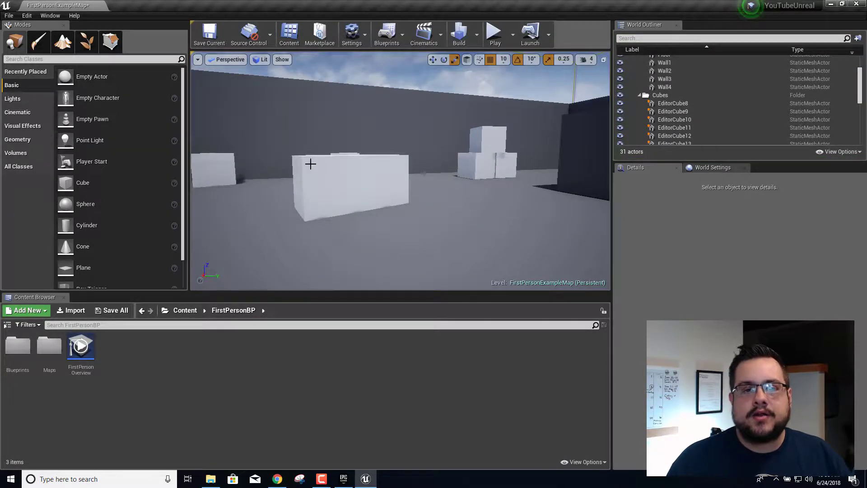
# Select the stretched cube EditorCube11 and review its material, physics, collision, rendering and actor properties
pyautogui.click(381, 169)
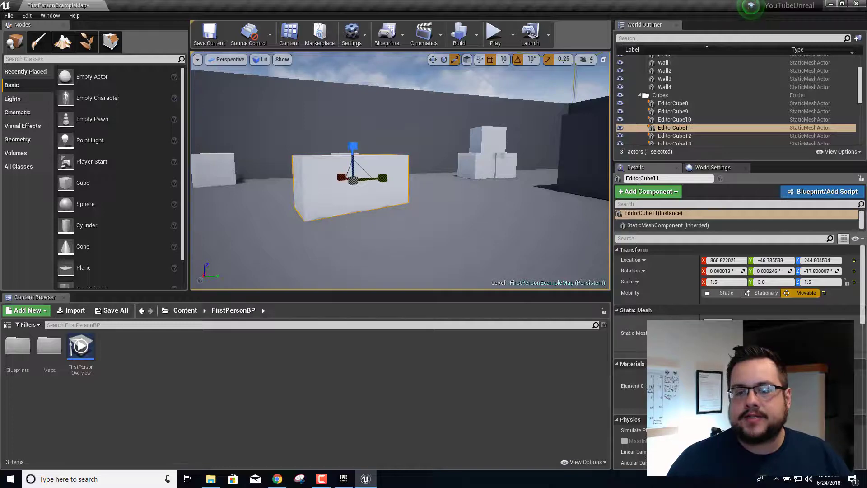
pyautogui.scroll(-3, 737, 316)
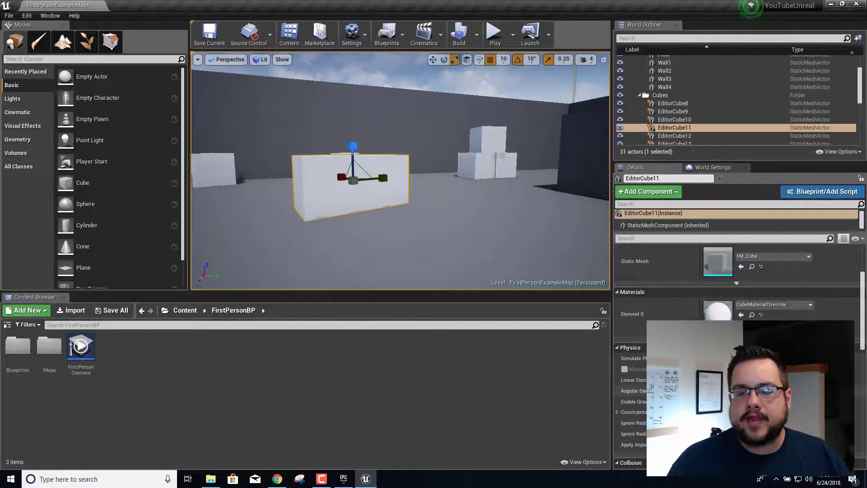
pyautogui.scroll(-1, 737, 293)
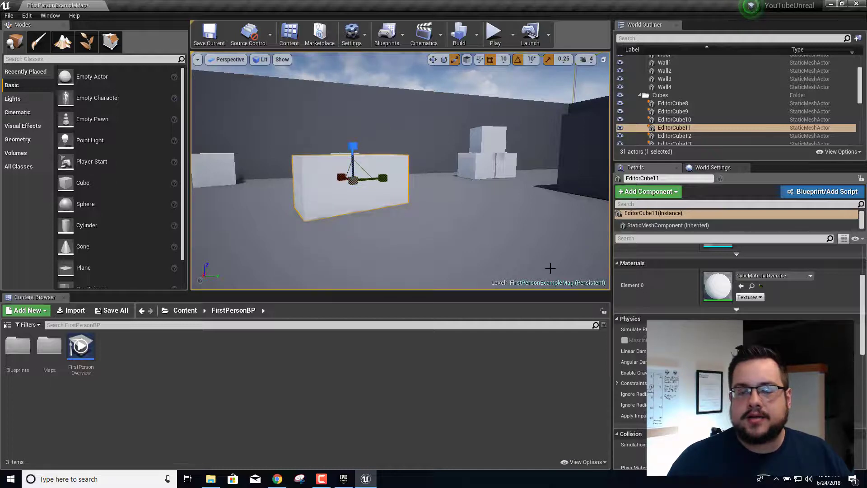
pyautogui.scroll(-5, 736, 357)
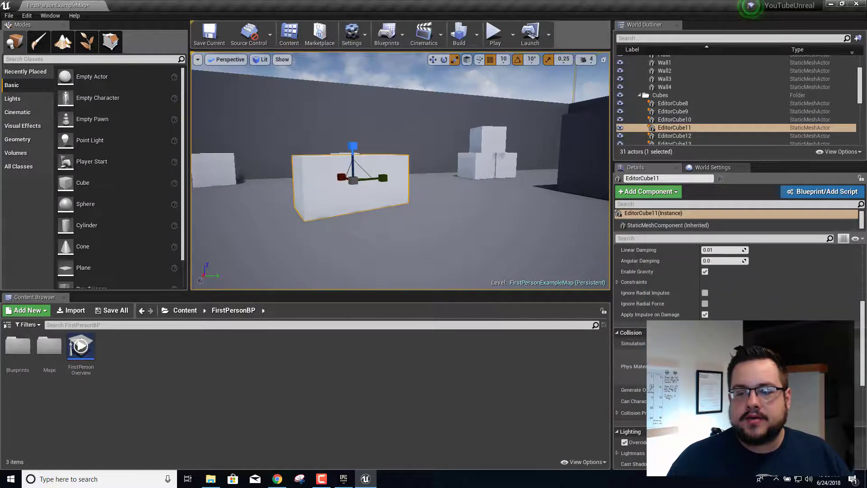
pyautogui.scroll(-4, 736, 357)
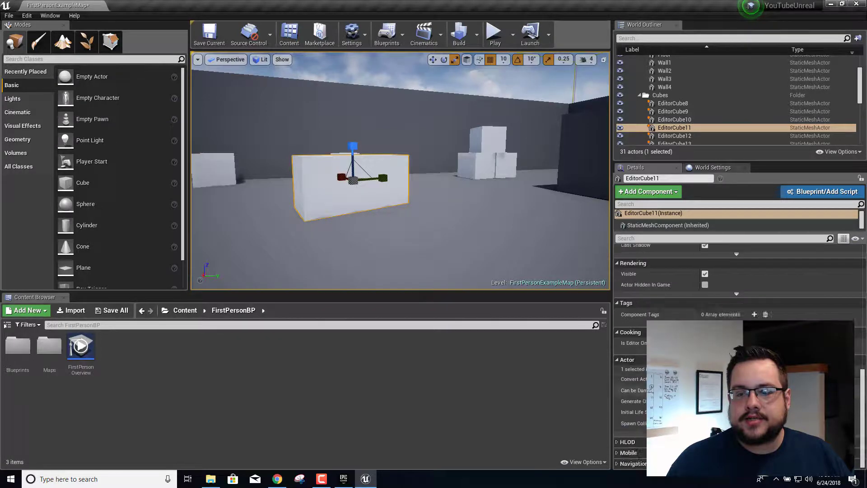
# Try FirstPersonProjectileMaterial and M_Basic_Floor on the stretched cube EditorCube11, and settle on BaseMaterial as its Element 0 material
pyautogui.scroll(8, 736, 357)
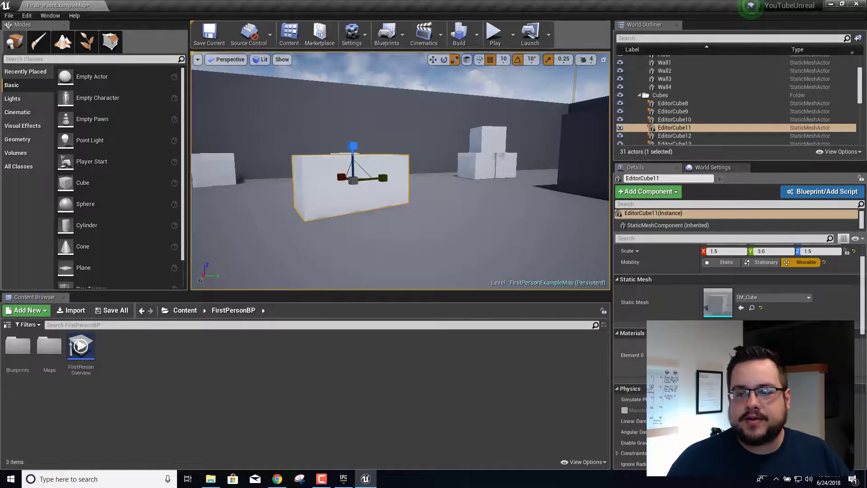
pyautogui.click(768, 355)
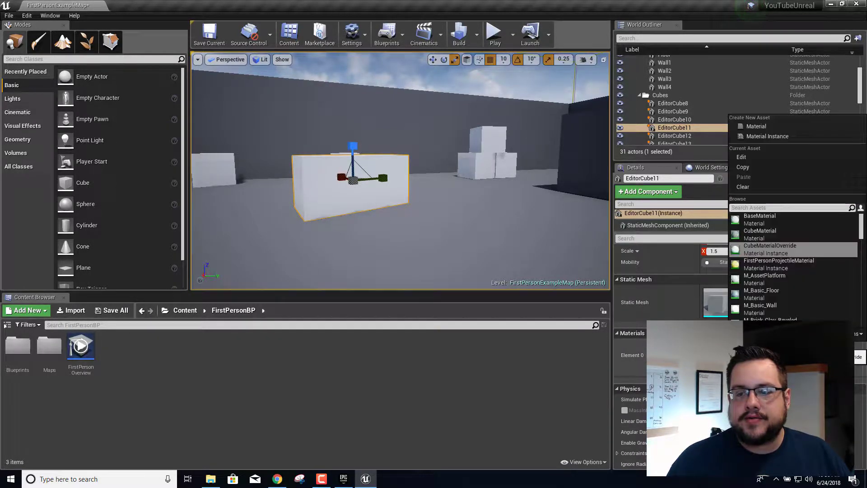
pyautogui.click(764, 264)
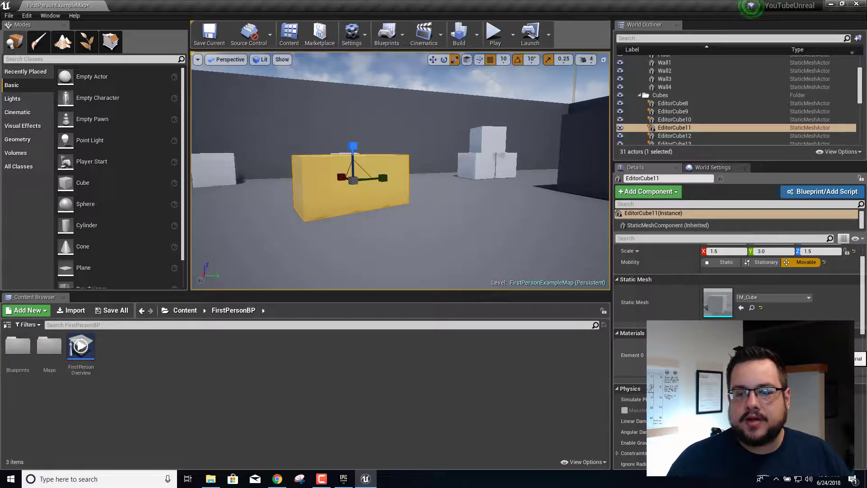
pyautogui.click(776, 351)
pyautogui.click(779, 303)
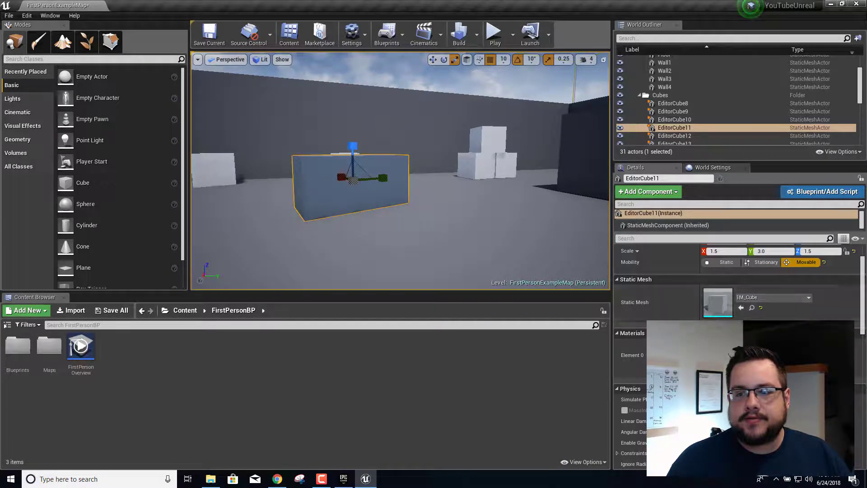
pyautogui.click(768, 355)
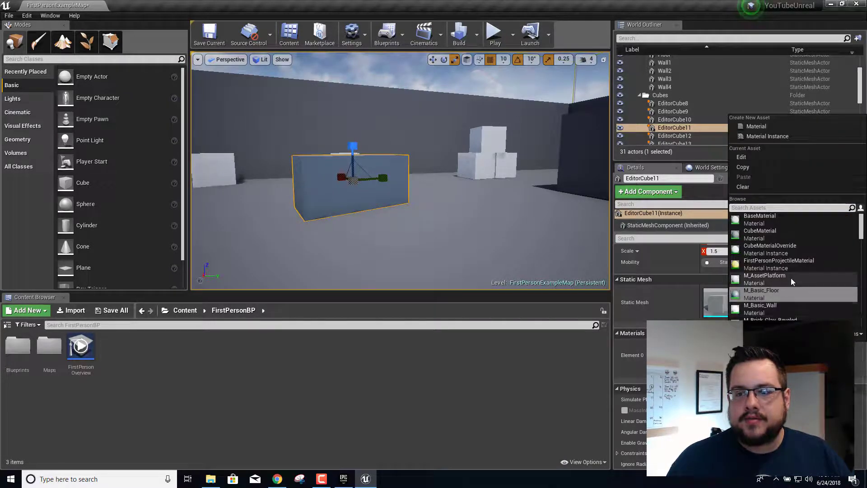
pyautogui.click(768, 222)
# Switch back to the Move tool and survey the arena's floor, cubes and walls from above, selecting the Floor and Wall4
pyautogui.click(453, 211)
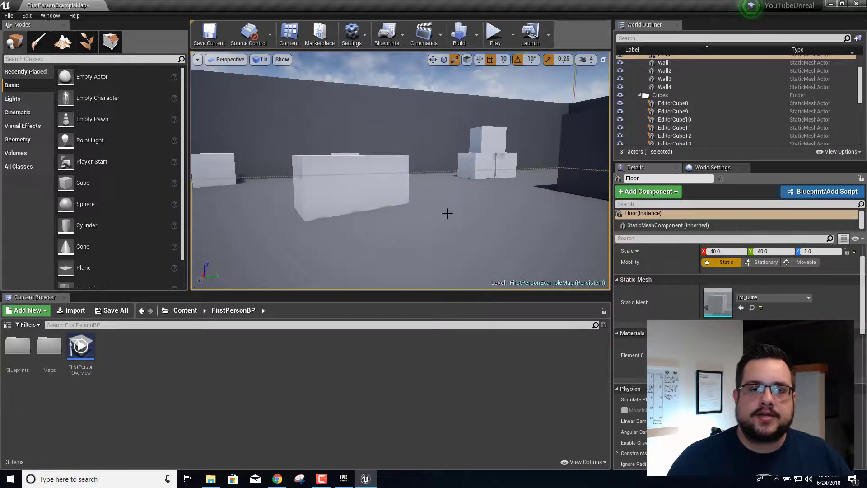
pyautogui.press('s')
pyautogui.moveTo(453, 211); pyautogui.dragTo(420, 199, button='right')
pyautogui.press('w')
pyautogui.click(433, 60)
pyautogui.moveTo(442, 89); pyautogui.dragTo(479, 131, button='right')
pyautogui.press('s')
pyautogui.press('w')
pyautogui.moveTo(430, 113); pyautogui.dragTo(452, 145, button='right')
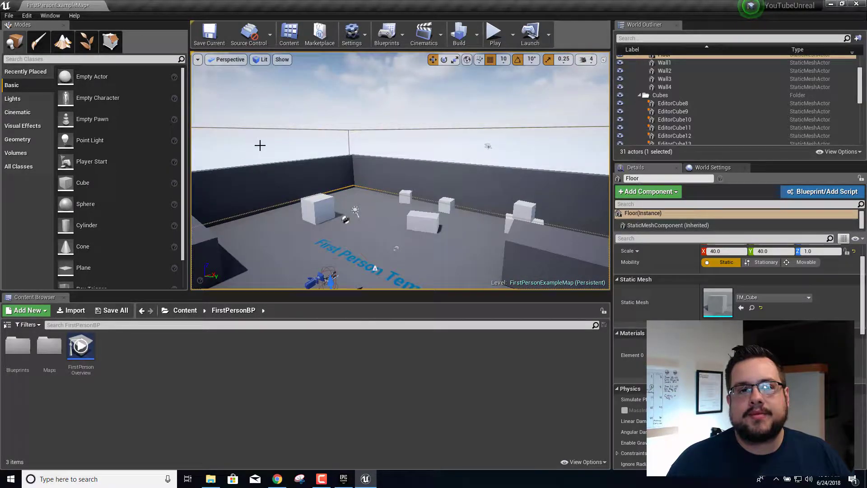
pyautogui.moveTo(271, 151); pyautogui.dragTo(236, 120, button='right')
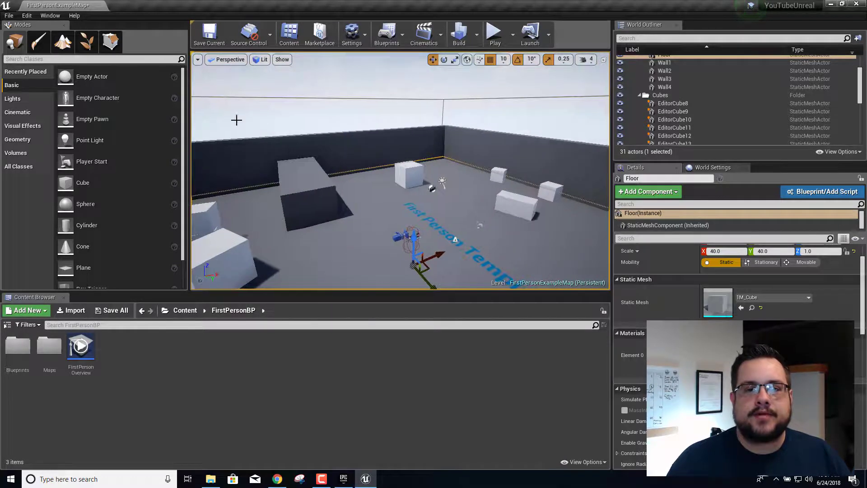
pyautogui.click(331, 139)
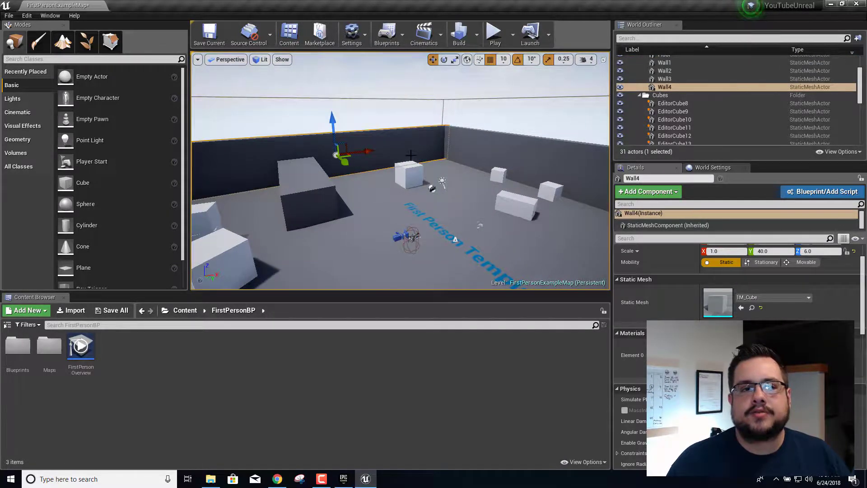
pyautogui.moveTo(411, 155); pyautogui.dragTo(215, 121, button='right')
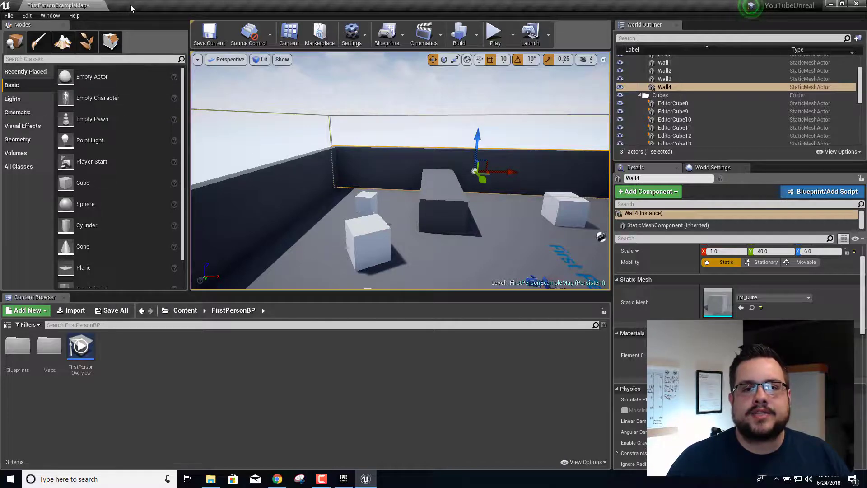
# Create a new landscape with BaseMaterial as its material, keeping the default size and location
pyautogui.click(63, 42)
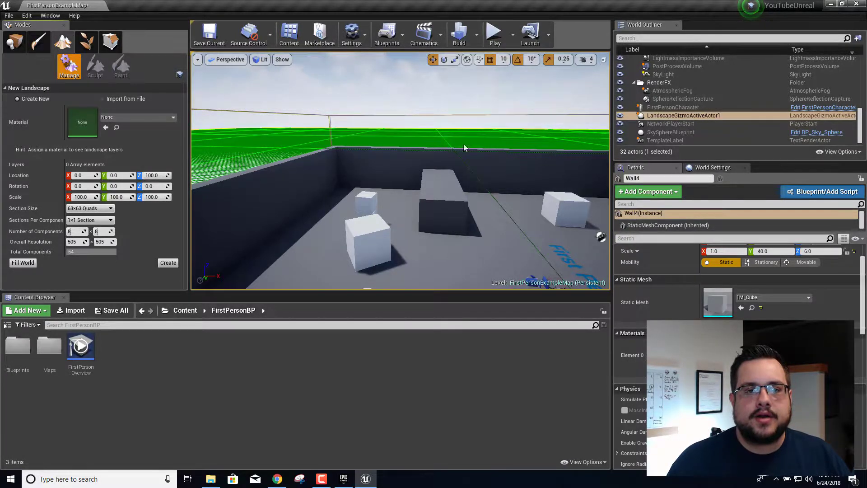
pyautogui.moveTo(480, 149); pyautogui.dragTo(312, 147, button='right')
pyautogui.click(134, 118)
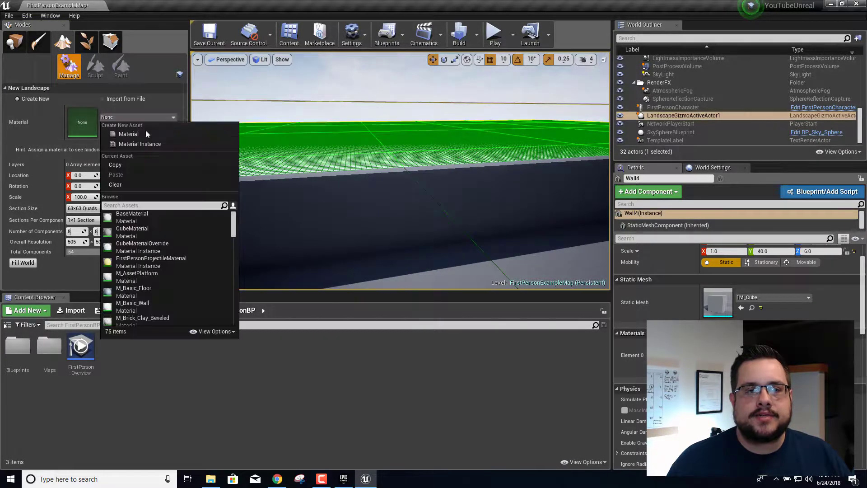
pyautogui.click(138, 222)
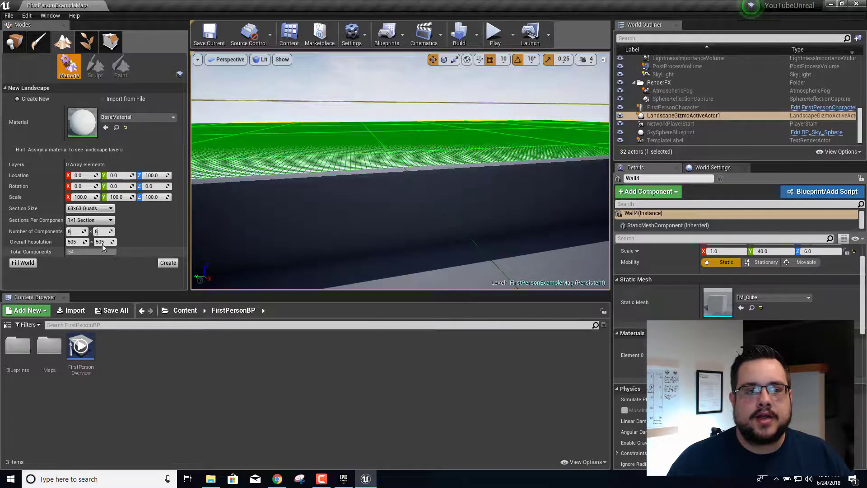
pyautogui.click(168, 263)
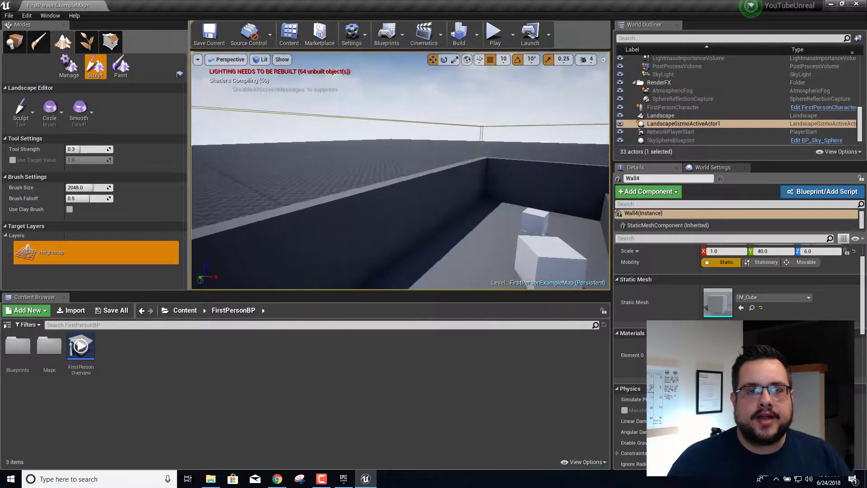
# Raise hills on the landscape beside the walled arena with the Sculpt tool and view them
pyautogui.press('s')
pyautogui.moveTo(401, 171)
pyautogui.mouseDown(button='right')
pyautogui.moveTo(424, 215)
pyautogui.moveTo(429, 201)
pyautogui.moveTo(501, 181)
pyautogui.moveTo(377, 134)
pyautogui.mouseUp(button='right')
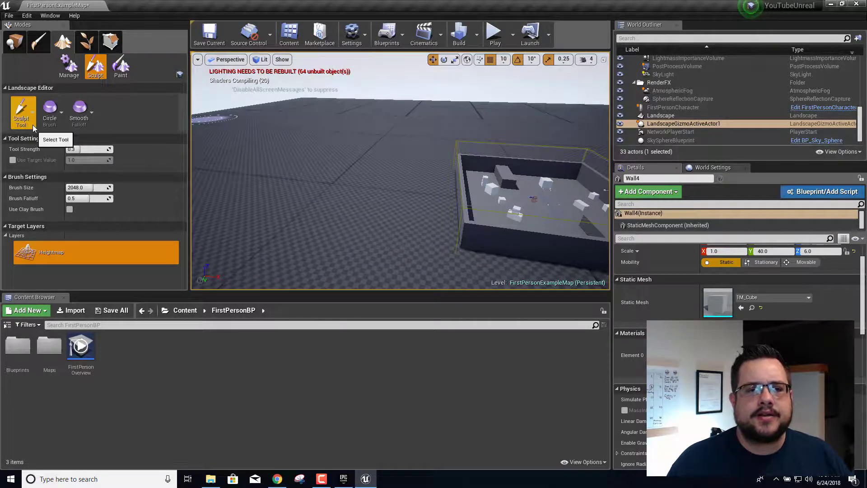
pyautogui.click(20, 113)
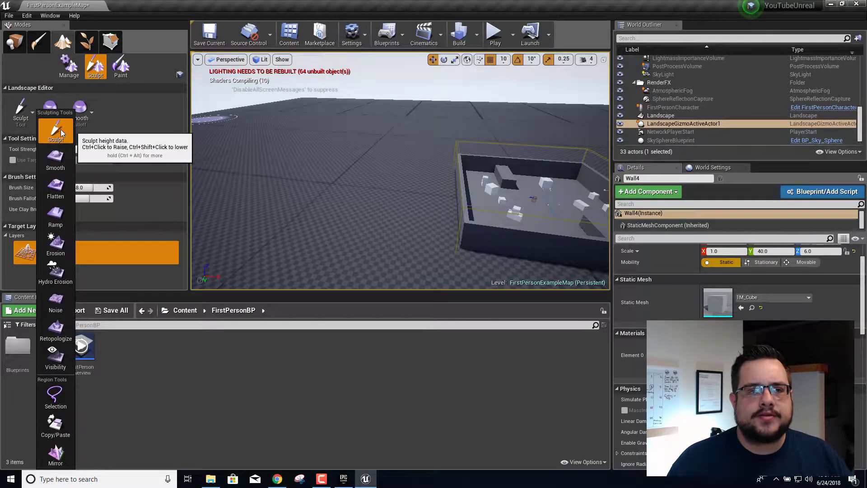
pyautogui.click(68, 137)
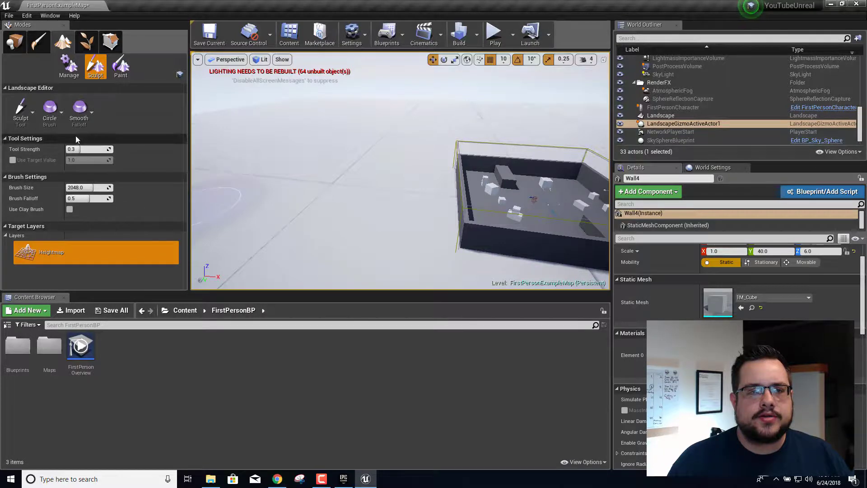
pyautogui.moveTo(300, 155)
pyautogui.mouseDown()
pyautogui.moveTo(304, 244)
pyautogui.moveTo(303, 236)
pyautogui.mouseUp()
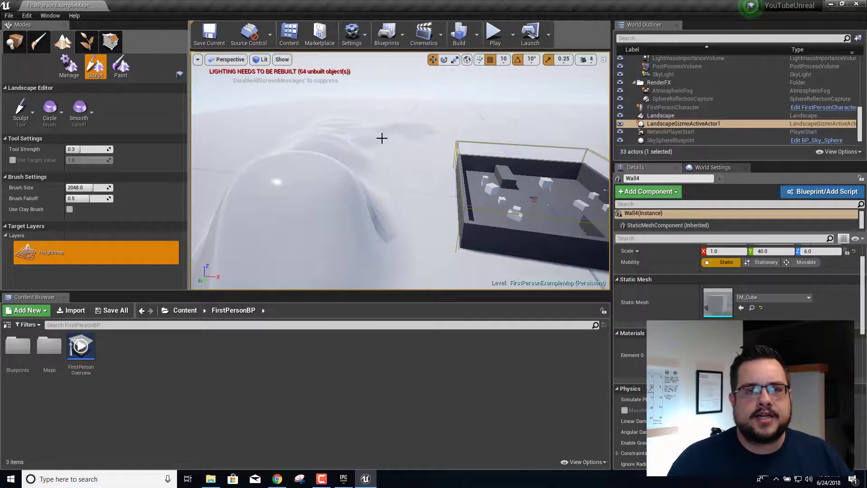
pyautogui.moveTo(399, 136); pyautogui.dragTo(253, 167, button='right')
pyautogui.moveTo(434, 154)
pyautogui.mouseDown(button='right')
pyautogui.moveTo(409, 113)
pyautogui.moveTo(411, 135)
pyautogui.moveTo(420, 133)
pyautogui.moveTo(368, 144)
pyautogui.moveTo(382, 142)
pyautogui.mouseUp(button='right')
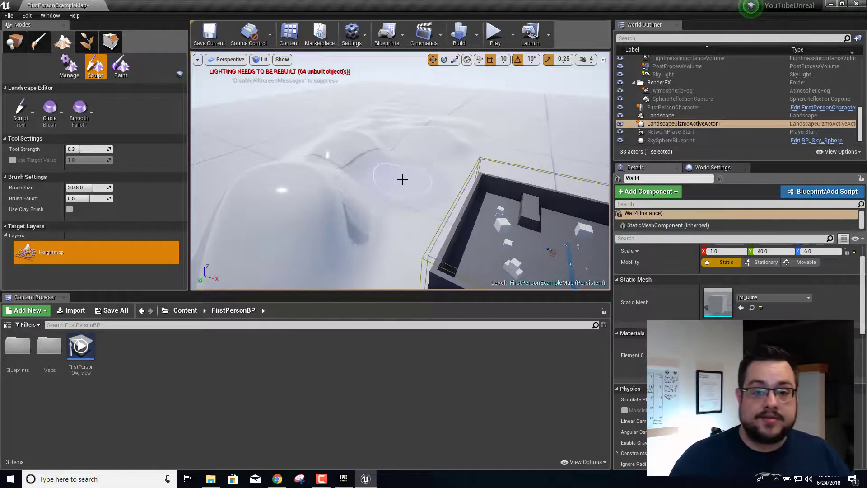
# Undo the hill sculpting and delete the Landscape actor from the level
pyautogui.hotkey('ctrl', 'z')
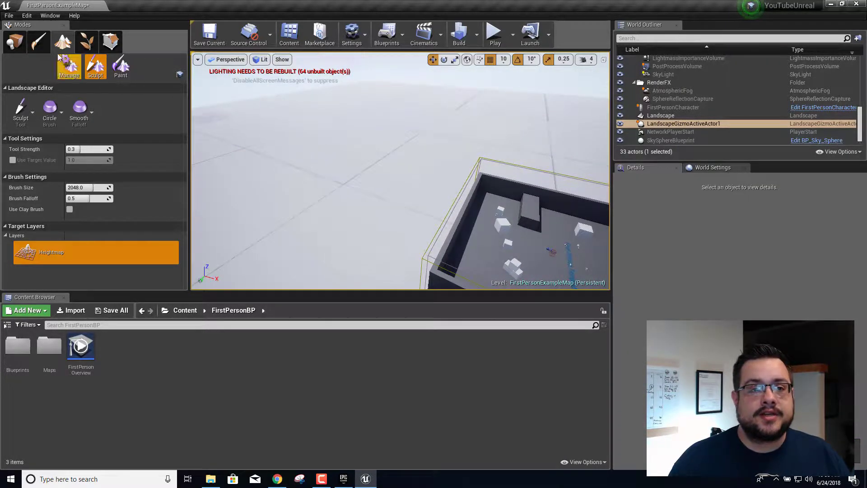
pyautogui.hotkey('ctrl', 'z')
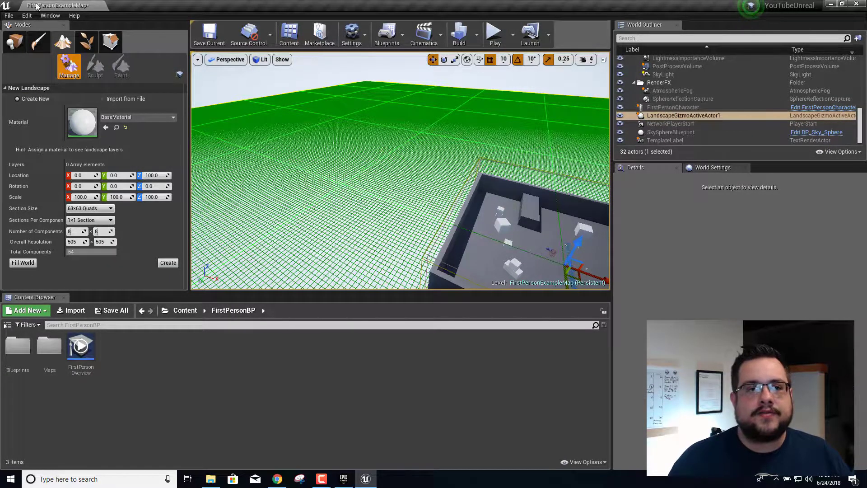
pyautogui.click(26, 15)
pyautogui.click(44, 43)
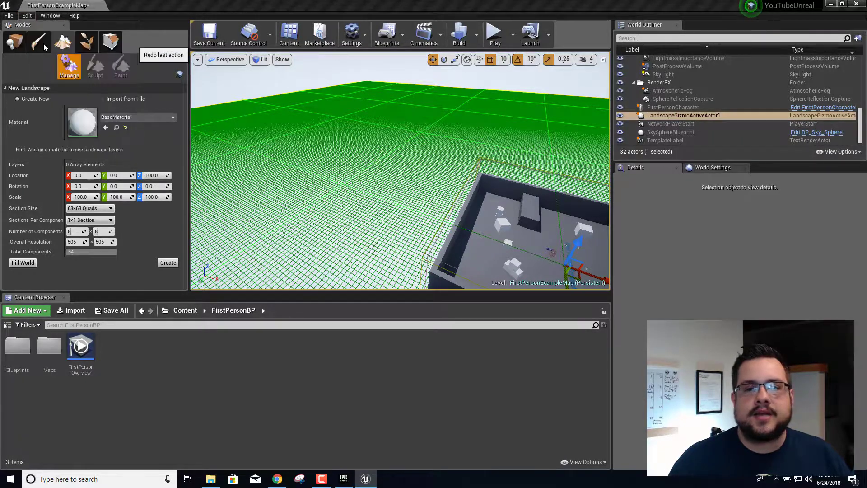
pyautogui.click(657, 117)
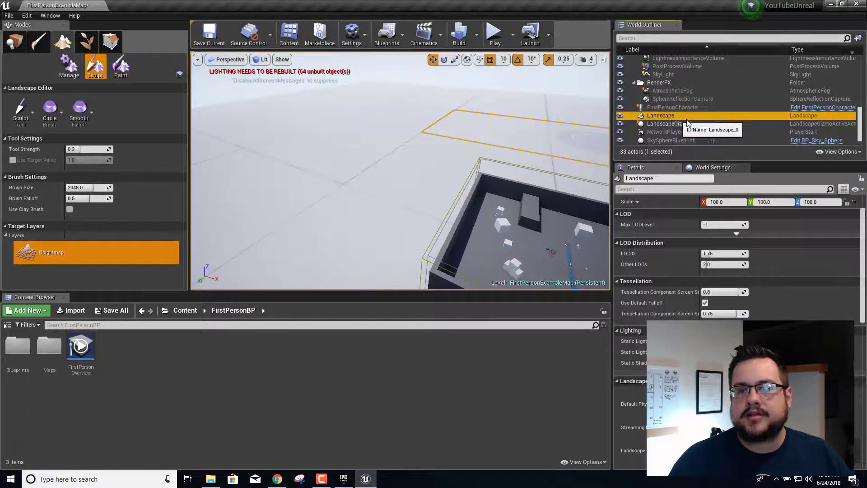
pyautogui.press('Delete')
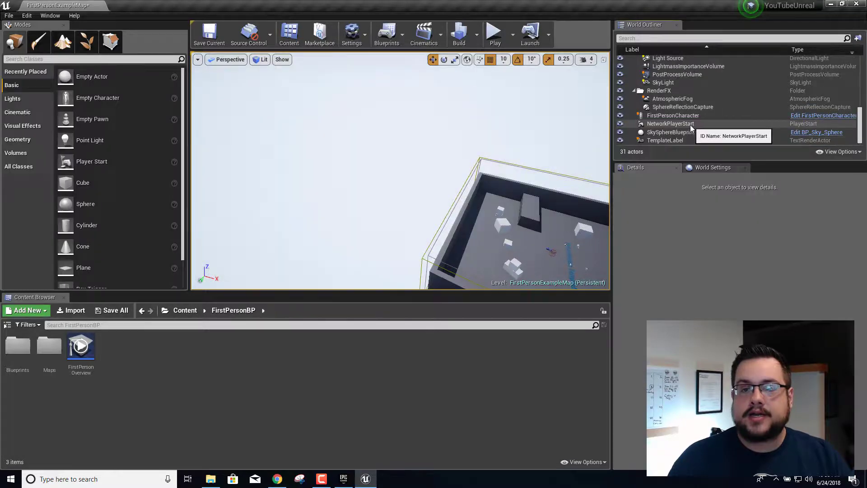
pyautogui.moveTo(470, 170); pyautogui.dragTo(524, 170, button='right')
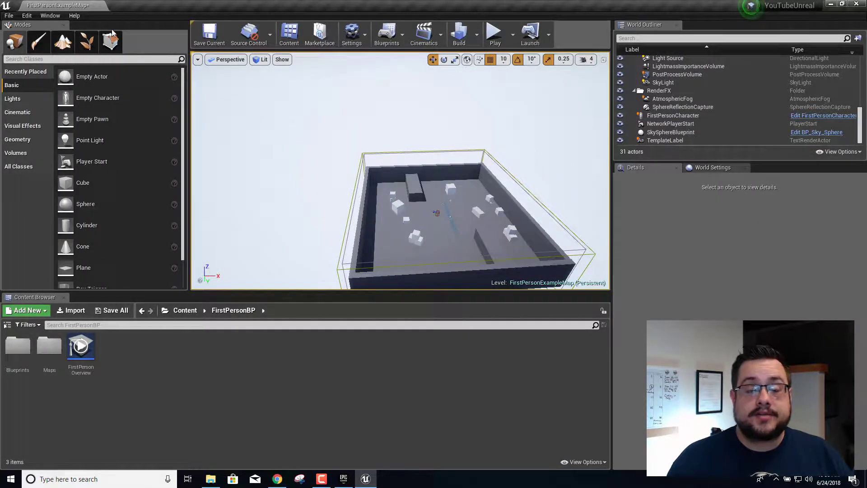
# Switch to the Epic Games Launcher, browse the Marketplace's free content and open the Soul: City environment pack
pyautogui.moveTo(165, 5); pyautogui.dragTo(355, 95)
pyautogui.click(343, 479)
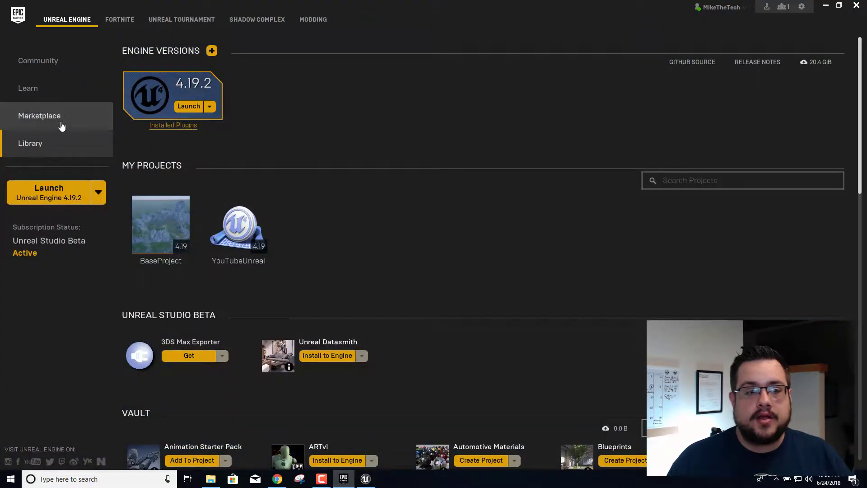
pyautogui.click(61, 126)
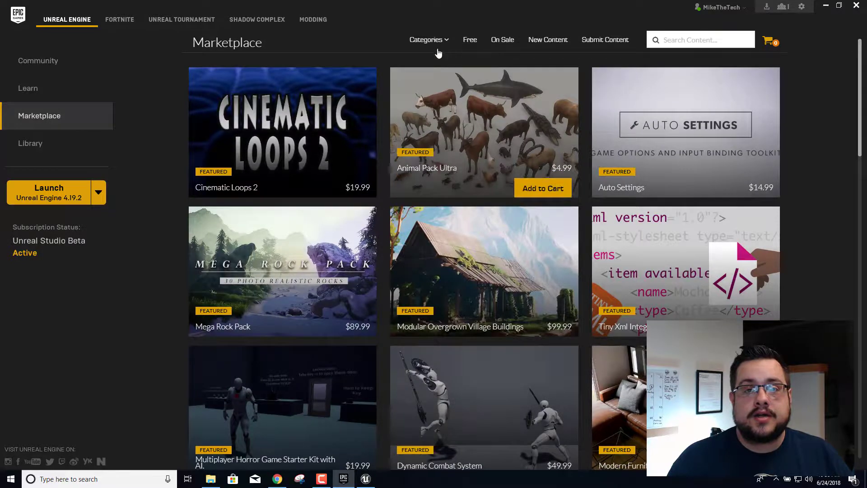
pyautogui.click(436, 43)
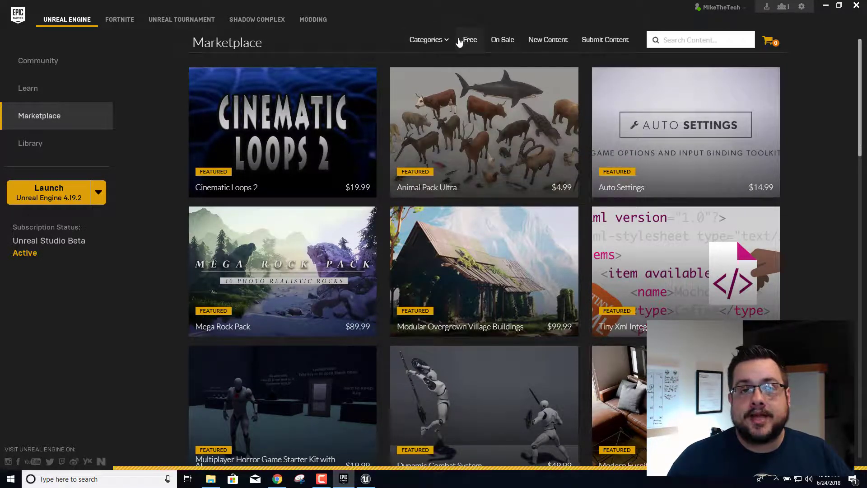
pyautogui.click(466, 41)
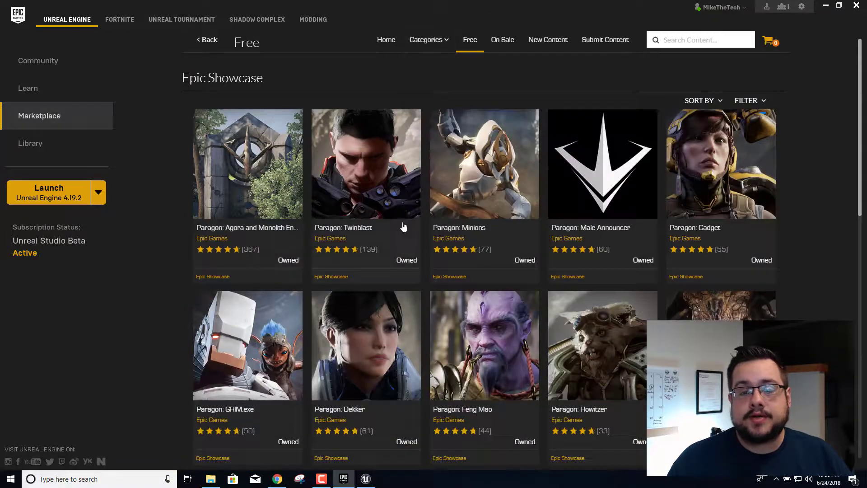
pyautogui.scroll(-3, 404, 223)
pyautogui.scroll(-8, 404, 219)
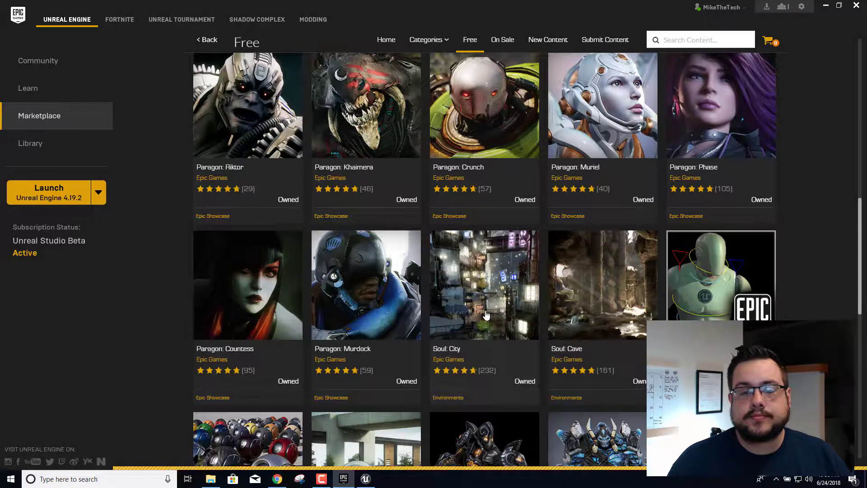
pyautogui.click(486, 311)
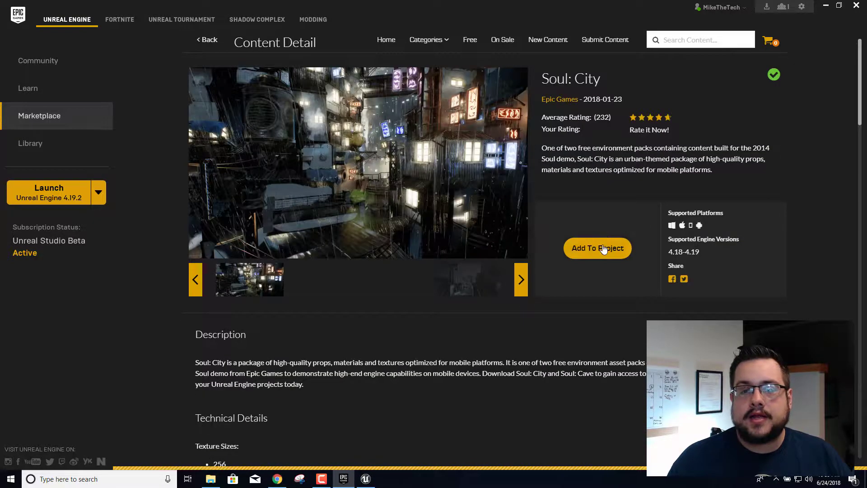
# Add the Soul: City pack to the YouTubeUnreal project and preview its second gallery image during installation
pyautogui.click(599, 248)
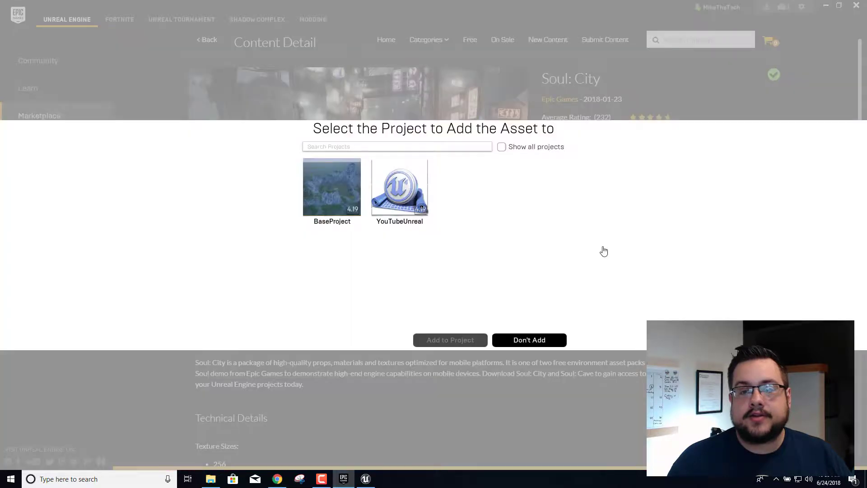
pyautogui.click(401, 224)
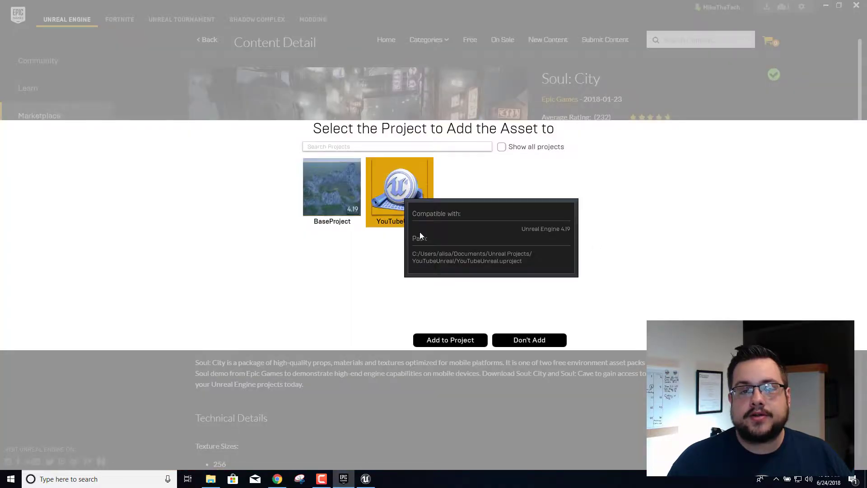
pyautogui.click(461, 340)
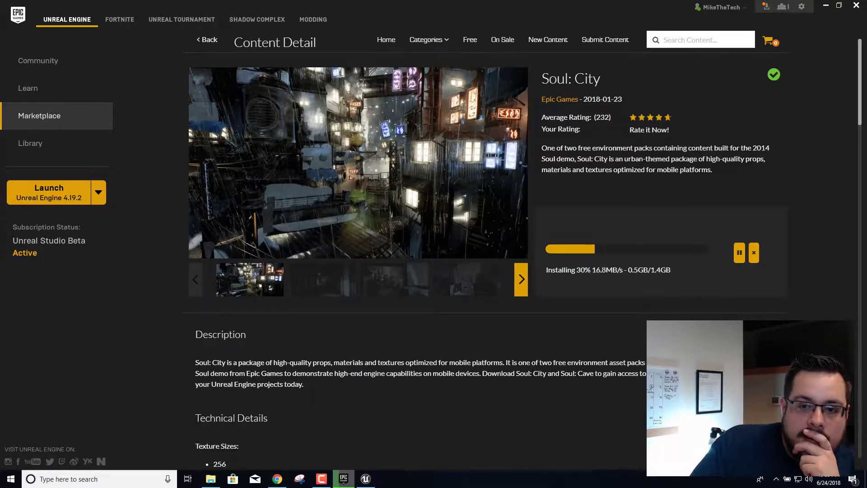
pyautogui.click(319, 281)
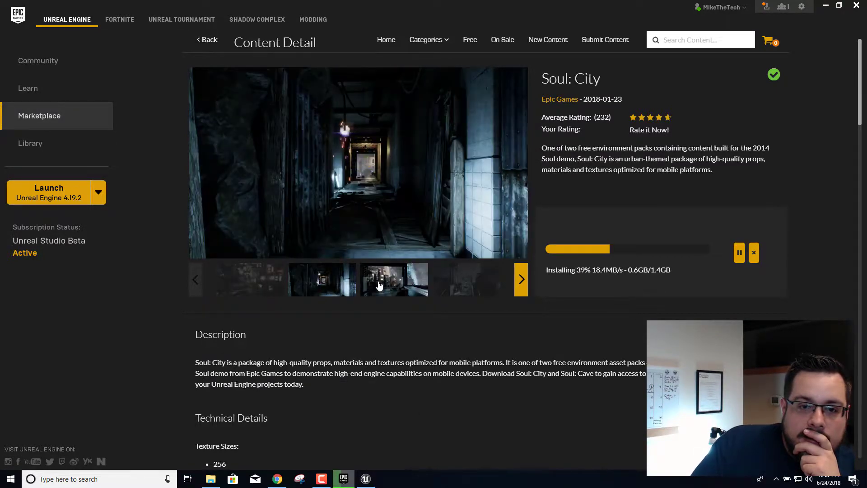
# Look through the remaining gallery images of the Soul: City pack through to the last one
pyautogui.click(381, 285)
pyautogui.click(457, 286)
pyautogui.click(521, 284)
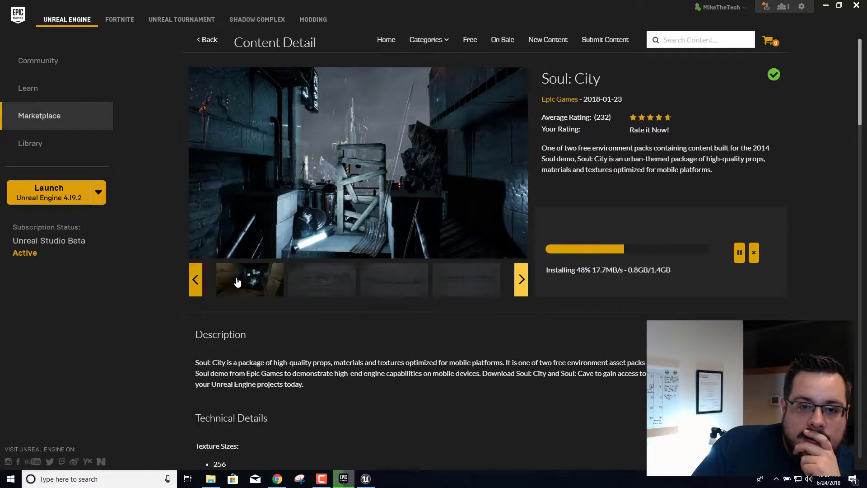
pyautogui.click(240, 282)
pyautogui.click(318, 282)
pyautogui.click(387, 282)
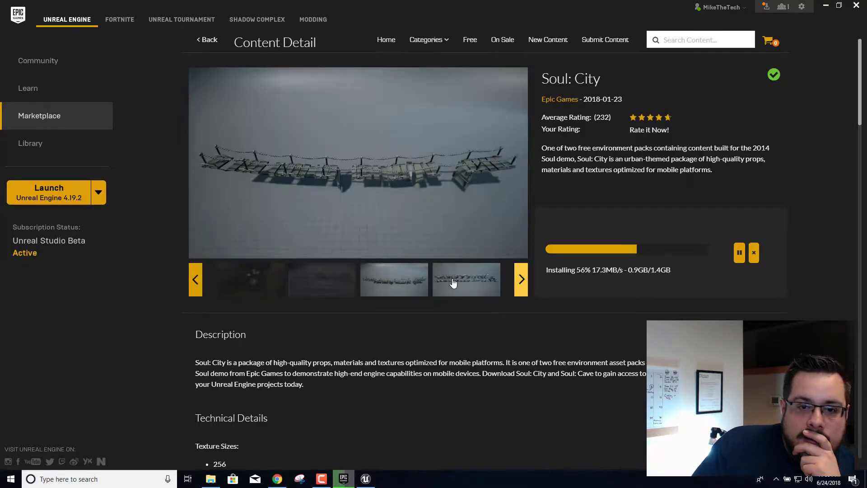
pyautogui.click(455, 284)
pyautogui.click(521, 284)
pyautogui.click(322, 287)
pyautogui.click(322, 291)
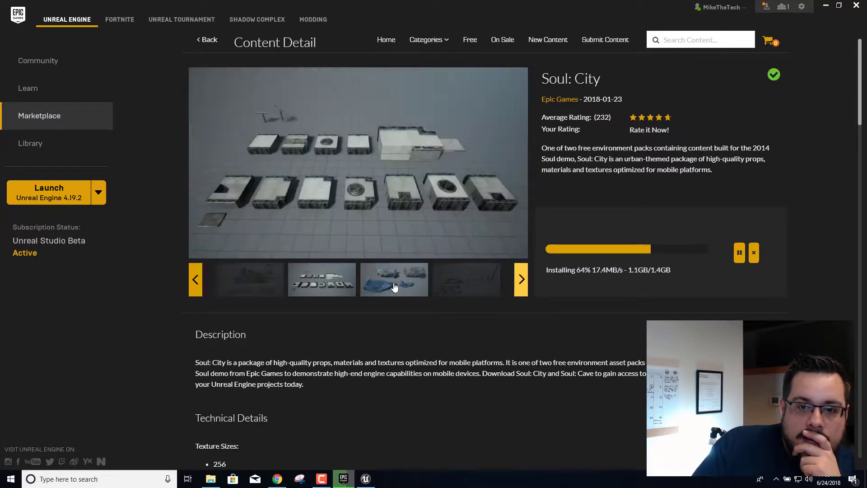
pyautogui.click(393, 288)
pyautogui.click(459, 290)
pyautogui.click(520, 283)
pyautogui.click(253, 284)
pyautogui.click(318, 285)
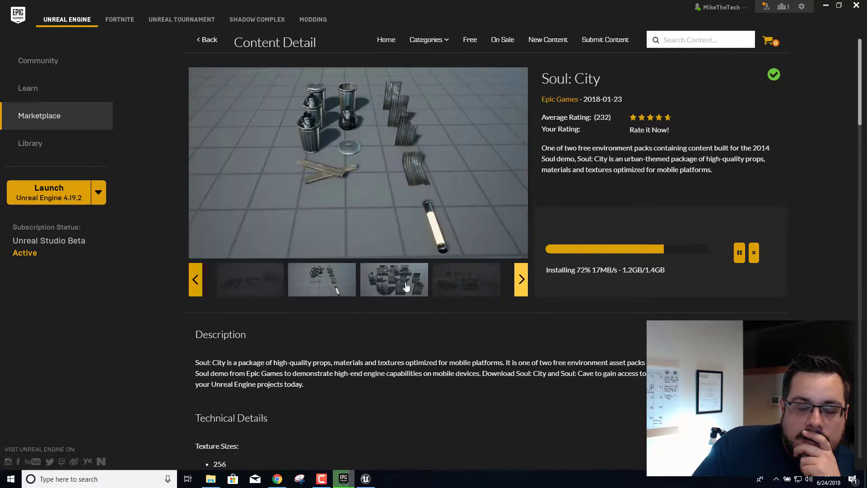
pyautogui.click(465, 282)
pyautogui.click(521, 280)
pyautogui.click(418, 283)
pyautogui.click(479, 286)
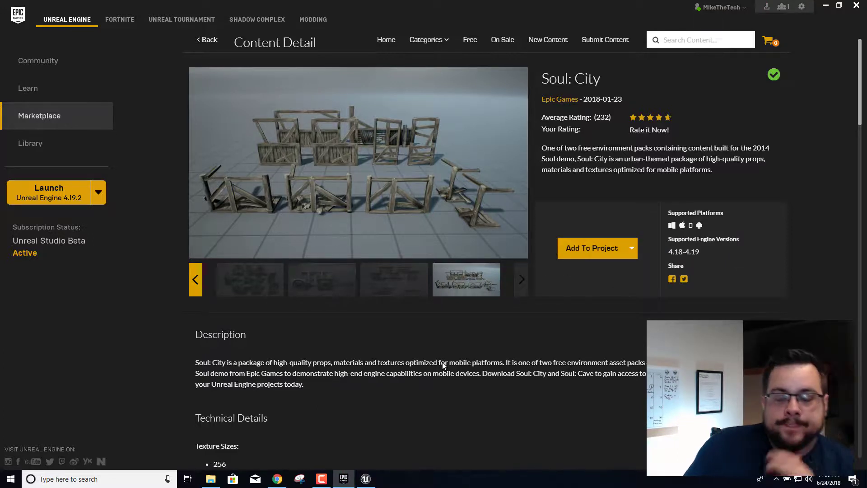
# Switch to the Unreal Editor, maximize its window, look into the SoulCity content folder and return to the Content root
pyautogui.click(374, 481)
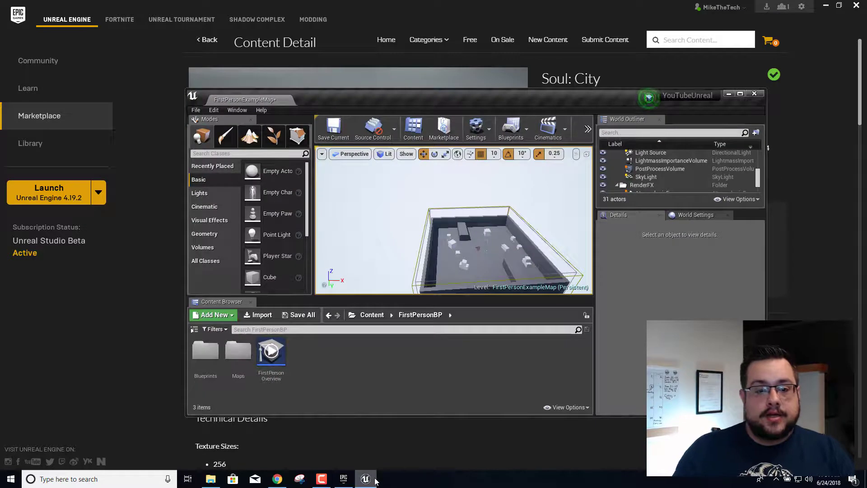
pyautogui.doubleClick(552, 100)
pyautogui.click(185, 312)
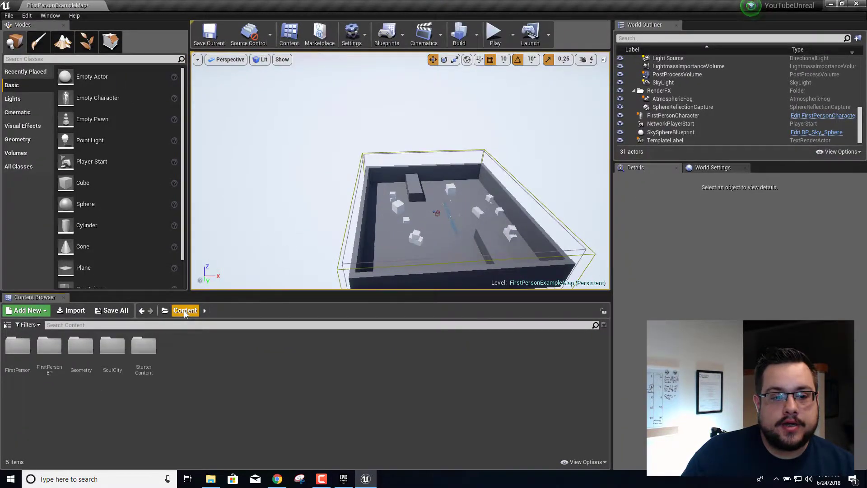
pyautogui.doubleClick(109, 351)
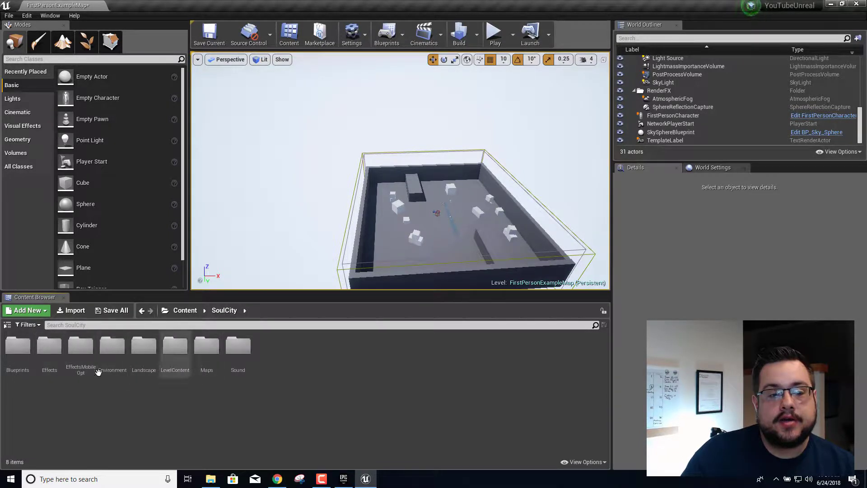
pyautogui.click(190, 314)
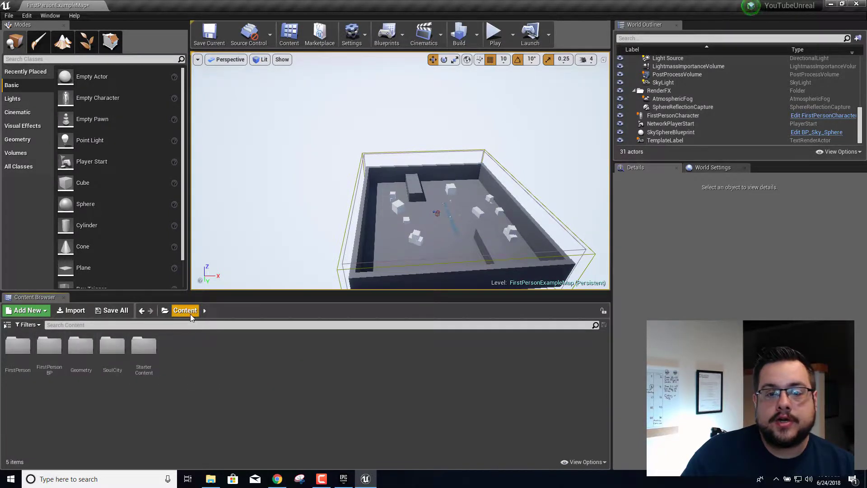
# Create a new landscape using the M_Soul_Landscape_SingleLayer_01 material
pyautogui.click(60, 51)
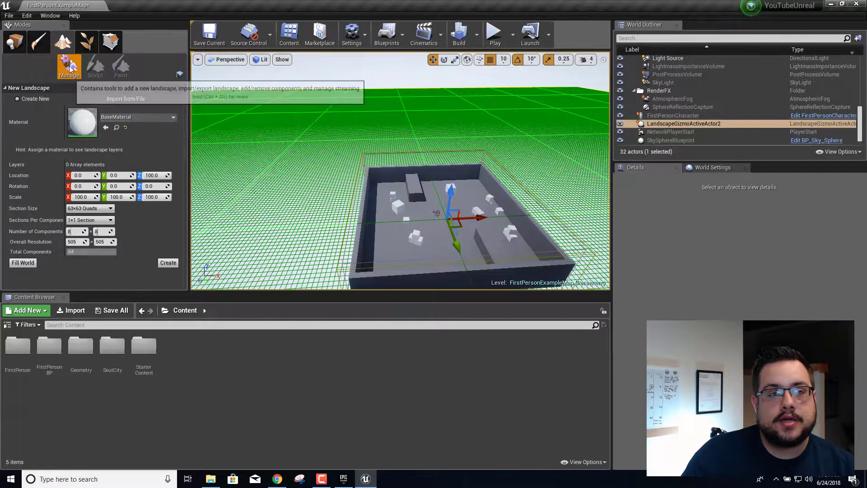
pyautogui.click(115, 120)
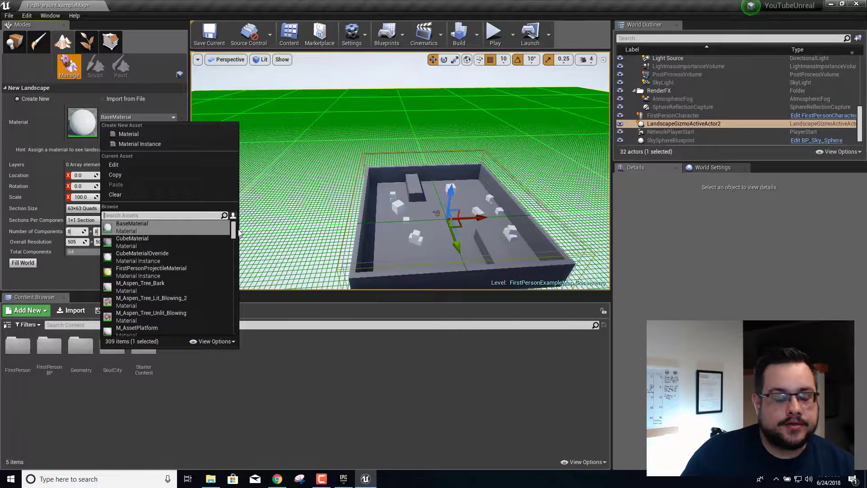
pyautogui.write('land')
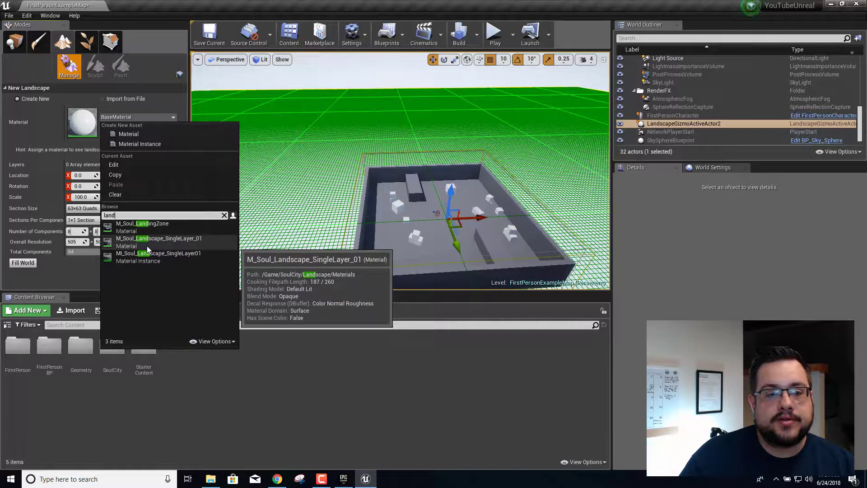
pyautogui.click(183, 243)
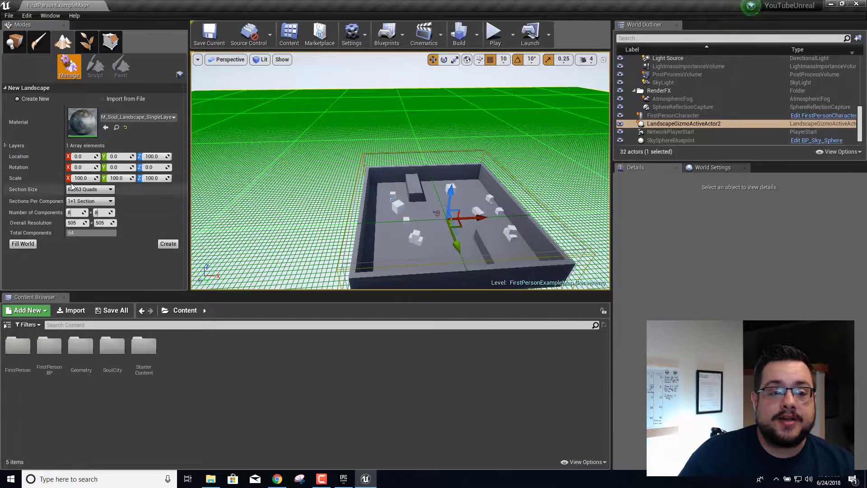
pyautogui.click(163, 244)
# Sculpt low bumps across the landscape beyond the arena, and raise the sculpting tool strength to 1.0
pyautogui.moveTo(302, 191)
pyautogui.mouseDown(button='right')
pyautogui.moveTo(379, 194)
pyautogui.moveTo(397, 257)
pyautogui.moveTo(348, 214)
pyautogui.moveTo(359, 213)
pyautogui.moveTo(308, 198)
pyautogui.moveTo(307, 205)
pyautogui.moveTo(316, 189)
pyautogui.moveTo(312, 210)
pyautogui.moveTo(295, 197)
pyautogui.moveTo(276, 211)
pyautogui.moveTo(294, 205)
pyautogui.moveTo(297, 183)
pyautogui.moveTo(302, 188)
pyautogui.mouseUp(button='right')
pyautogui.press('w')
pyautogui.click(31, 112)
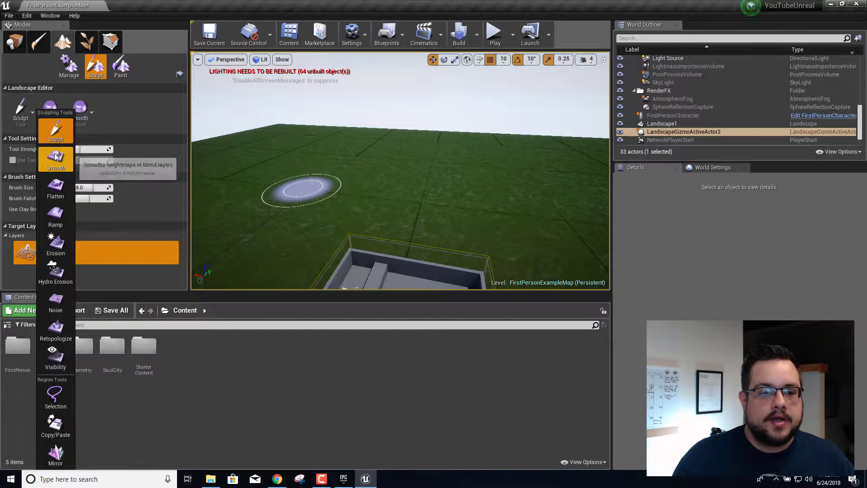
pyautogui.moveTo(257, 201)
pyautogui.mouseDown()
pyautogui.moveTo(350, 159)
pyautogui.moveTo(272, 179)
pyautogui.moveTo(390, 157)
pyautogui.mouseUp()
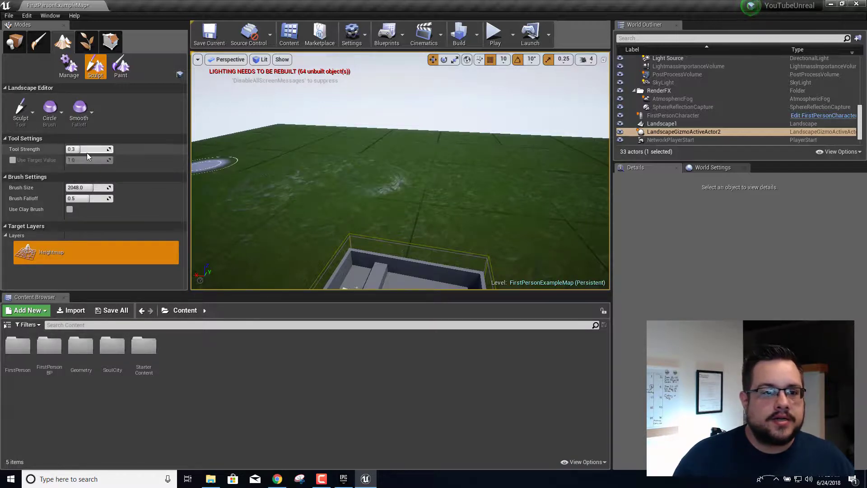
pyautogui.moveTo(84, 150); pyautogui.dragTo(89, 150)
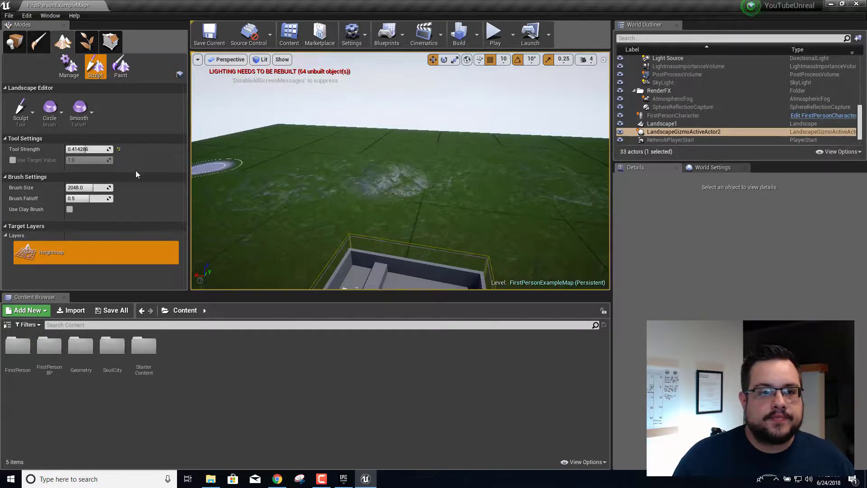
pyautogui.moveTo(91, 148); pyautogui.dragTo(96, 149)
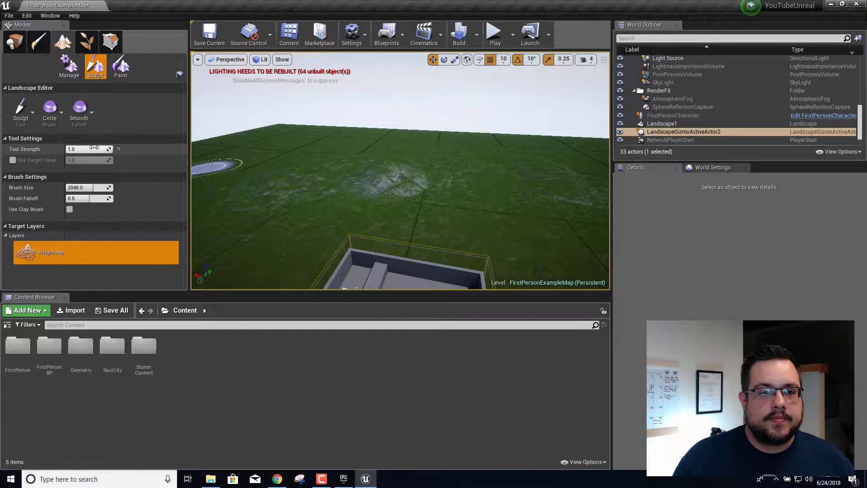
# Try sculpting a mountain beyond the arena with a brush size of about 5896, and undo the stroke
pyautogui.moveTo(98, 188); pyautogui.dragTo(108, 187)
pyautogui.moveTo(280, 173)
pyautogui.mouseDown()
pyautogui.moveTo(411, 159)
pyautogui.moveTo(402, 139)
pyautogui.mouseUp()
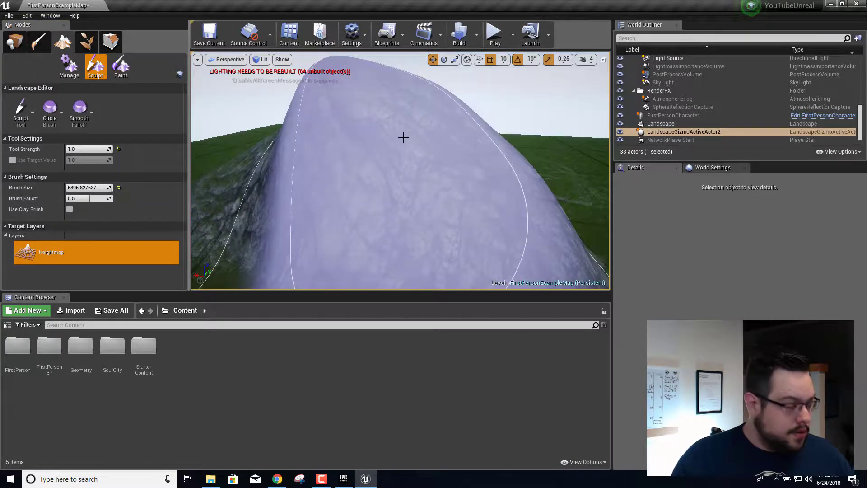
pyautogui.hotkey('ctrl', 'z')
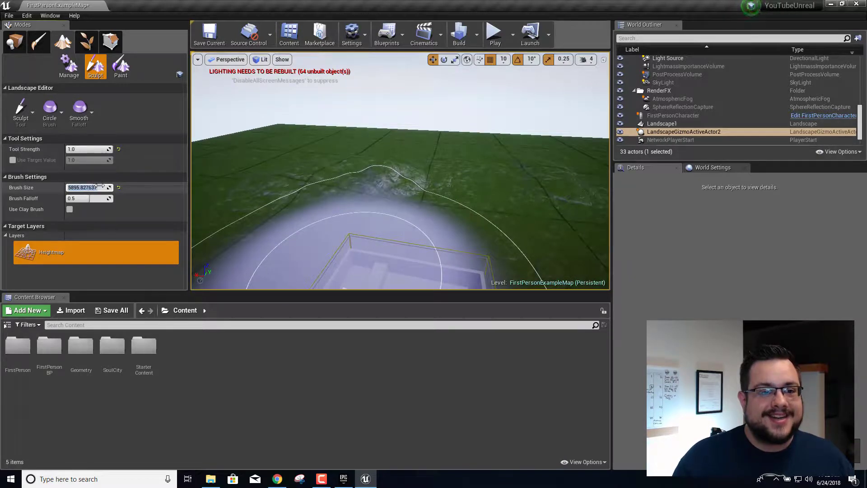
# Set the brush size to about 1912 and sculpt a range of rocky mountains beyond the arena
pyautogui.moveTo(110, 188); pyautogui.dragTo(91, 188)
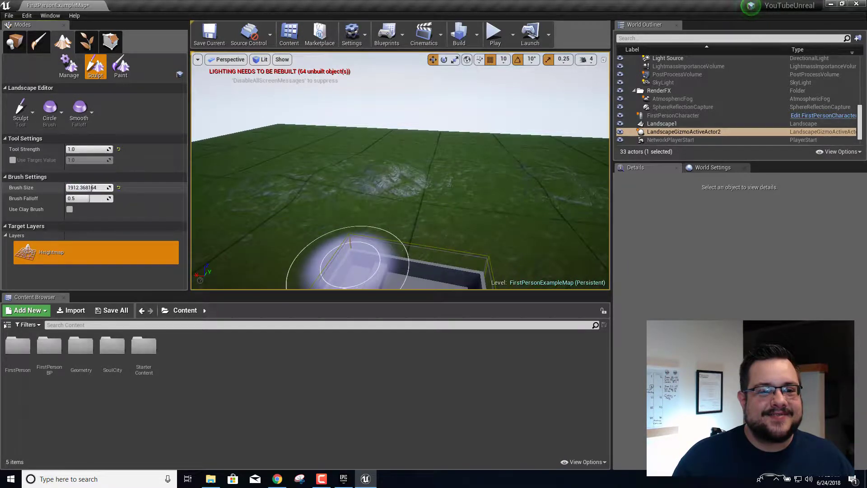
pyautogui.moveTo(271, 183); pyautogui.dragTo(412, 167)
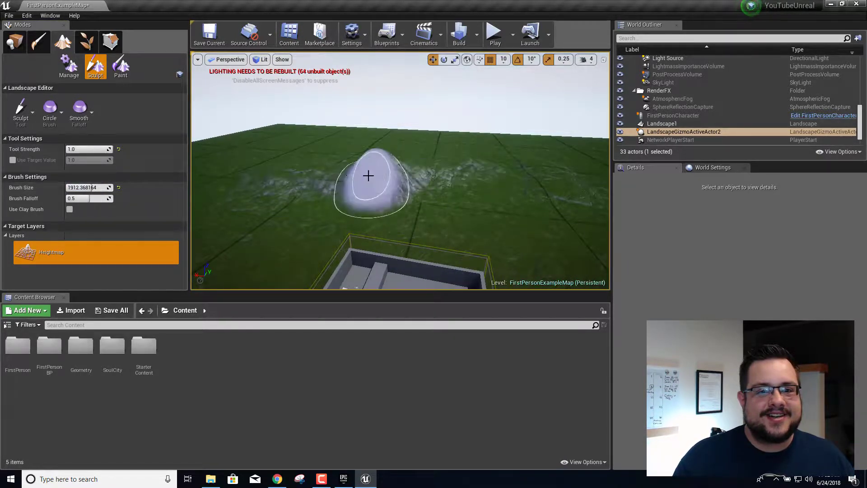
pyautogui.moveTo(352, 176)
pyautogui.mouseDown()
pyautogui.moveTo(232, 183)
pyautogui.moveTo(295, 175)
pyautogui.mouseUp()
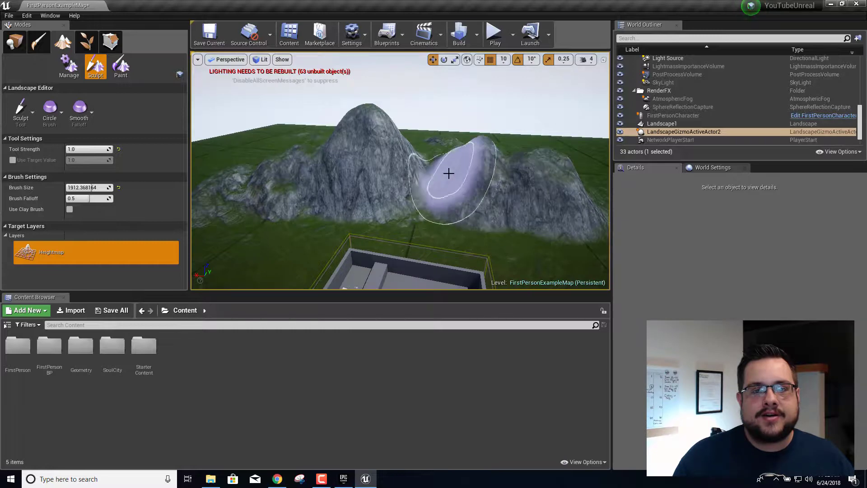
pyautogui.moveTo(449, 167)
pyautogui.mouseDown(button='right')
pyautogui.moveTo(489, 170)
pyautogui.moveTo(490, 204)
pyautogui.moveTo(506, 189)
pyautogui.moveTo(449, 175)
pyautogui.moveTo(459, 192)
pyautogui.mouseUp(button='right')
pyautogui.moveTo(459, 192)
pyautogui.mouseDown()
pyautogui.moveTo(492, 219)
pyautogui.moveTo(516, 223)
pyautogui.moveTo(456, 182)
pyautogui.mouseUp()
# Try a further sculpting stroke on the landscape from a new viewpoint, and undo it
pyautogui.moveTo(572, 174)
pyautogui.mouseDown(button='right')
pyautogui.moveTo(583, 177)
pyautogui.moveTo(441, 235)
pyautogui.mouseUp(button='right')
pyautogui.moveTo(441, 235)
pyautogui.mouseDown()
pyautogui.moveTo(470, 284)
pyautogui.moveTo(541, 199)
pyautogui.moveTo(506, 161)
pyautogui.moveTo(475, 165)
pyautogui.mouseUp()
pyautogui.hotkey('ctrl', 'z')
# Set the tool strength to about 0.71 and sculpt more mountains so that they surround the arena
pyautogui.moveTo(475, 165); pyautogui.dragTo(485, 111, button='right')
pyautogui.moveTo(88, 150); pyautogui.dragTo(83, 149)
pyautogui.moveTo(271, 167); pyautogui.dragTo(285, 208, button='right')
pyautogui.moveTo(464, 170)
pyautogui.mouseDown(button='right')
pyautogui.moveTo(457, 173)
pyautogui.moveTo(464, 170)
pyautogui.mouseUp(button='right')
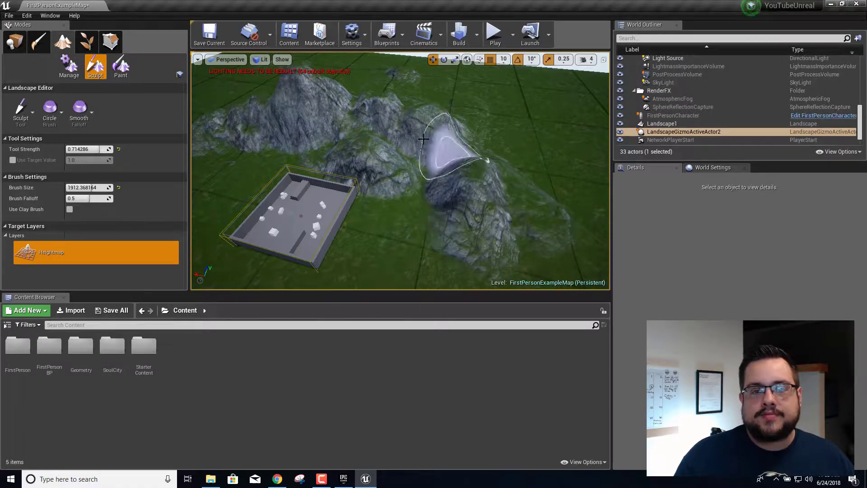
pyautogui.moveTo(506, 162)
pyautogui.mouseDown()
pyautogui.moveTo(508, 280)
pyautogui.moveTo(465, 275)
pyautogui.moveTo(447, 164)
pyautogui.mouseUp()
pyautogui.moveTo(467, 155); pyautogui.dragTo(385, 164, button='right')
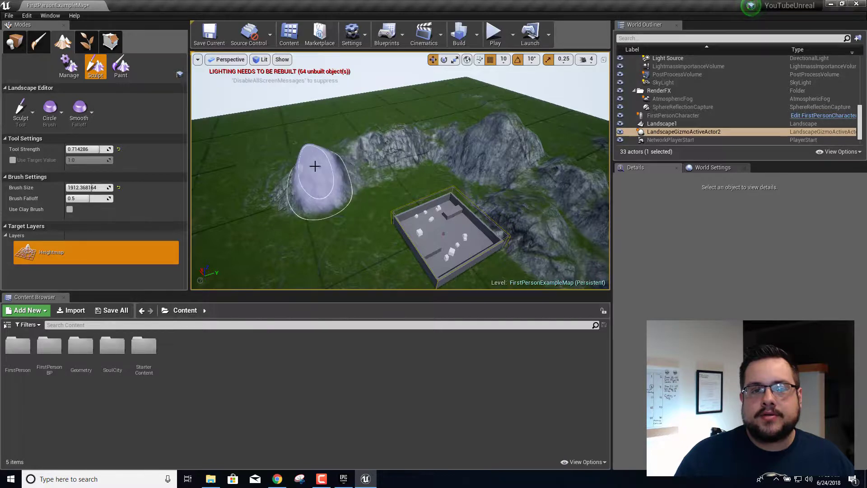
pyautogui.moveTo(252, 247)
pyautogui.mouseDown()
pyautogui.moveTo(277, 246)
pyautogui.moveTo(271, 240)
pyautogui.moveTo(300, 178)
pyautogui.mouseUp()
pyautogui.moveTo(301, 179)
pyautogui.mouseDown(button='right')
pyautogui.moveTo(350, 182)
pyautogui.moveTo(282, 210)
pyautogui.moveTo(303, 225)
pyautogui.moveTo(246, 203)
pyautogui.moveTo(267, 182)
pyautogui.mouseUp(button='right')
pyautogui.moveTo(360, 161)
pyautogui.mouseDown()
pyautogui.moveTo(393, 108)
pyautogui.moveTo(357, 129)
pyautogui.moveTo(386, 108)
pyautogui.moveTo(349, 119)
pyautogui.moveTo(397, 106)
pyautogui.moveTo(416, 87)
pyautogui.moveTo(304, 168)
pyautogui.moveTo(285, 130)
pyautogui.moveTo(345, 116)
pyautogui.moveTo(389, 72)
pyautogui.mouseUp()
pyautogui.moveTo(389, 72)
pyautogui.mouseDown(button='right')
pyautogui.moveTo(474, 56)
pyautogui.moveTo(440, 122)
pyautogui.mouseUp(button='right')
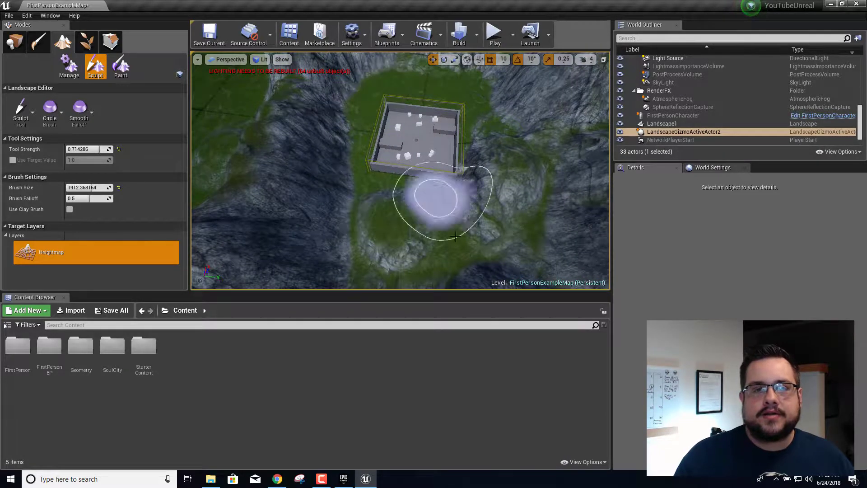
# Play the level, look around at the sculpted mountains from inside the arena, and stop the play session
pyautogui.moveTo(486, 248)
pyautogui.mouseDown(button='right')
pyautogui.moveTo(540, 260)
pyautogui.moveTo(495, 119)
pyautogui.mouseUp(button='right')
pyautogui.press('w')
pyautogui.press('s')
pyautogui.click(494, 34)
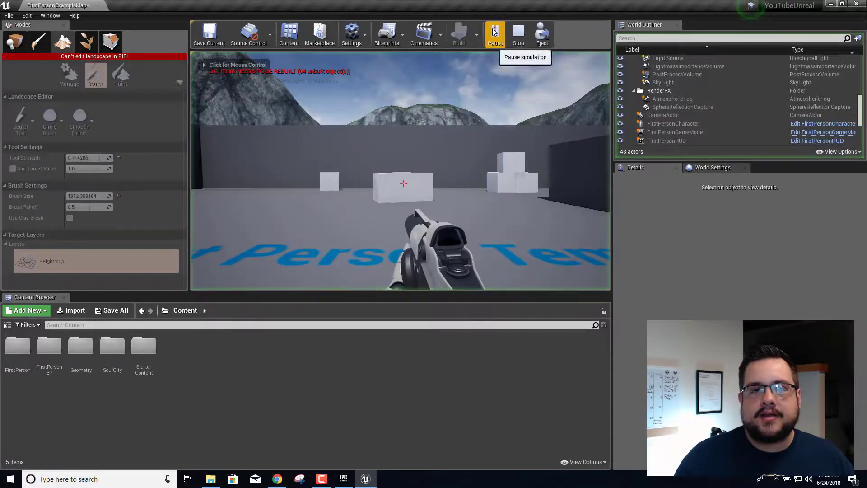
pyautogui.click(366, 162)
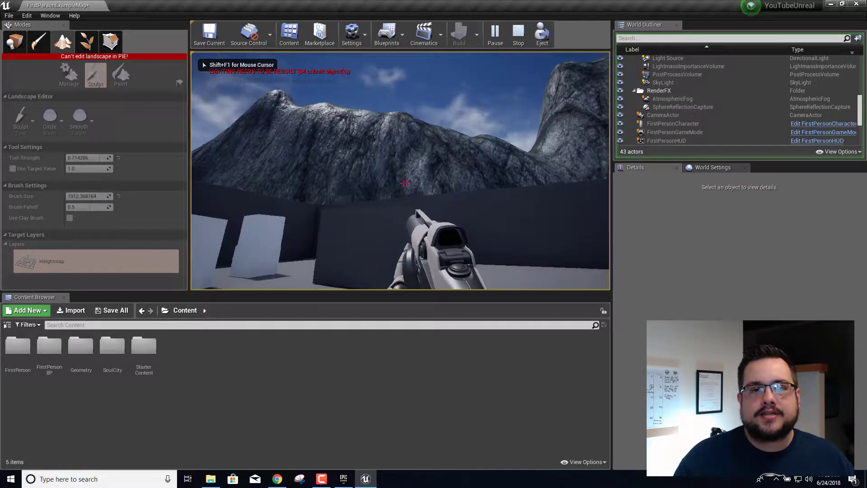
pyautogui.press('w')
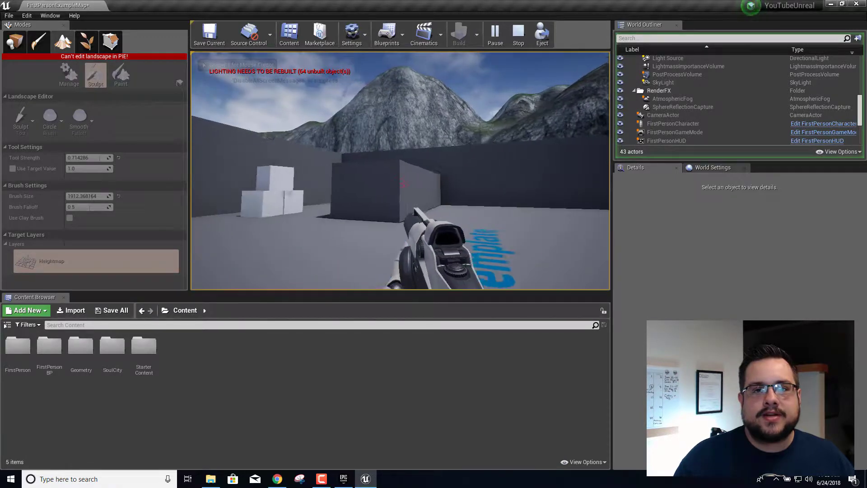
pyautogui.press('w')
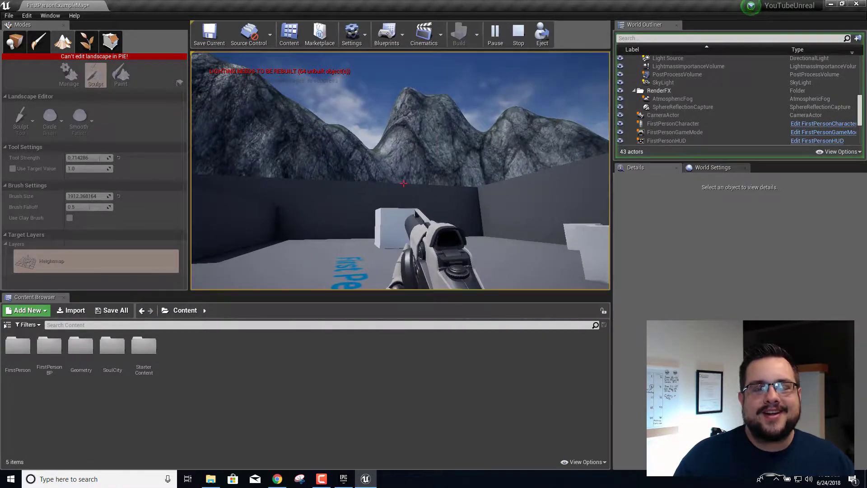
pyautogui.press('Escape')
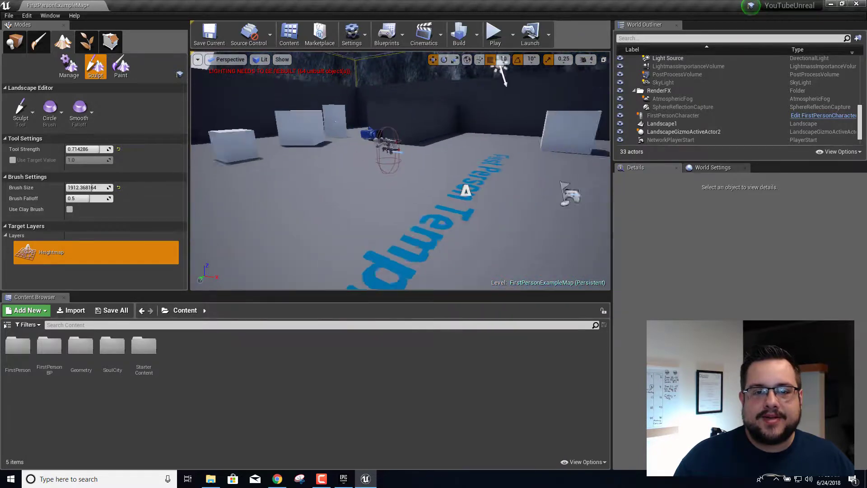
# Return to Place mode and delete the arena's floor
pyautogui.press('s')
pyautogui.moveTo(381, 215); pyautogui.dragTo(390, 181, button='right')
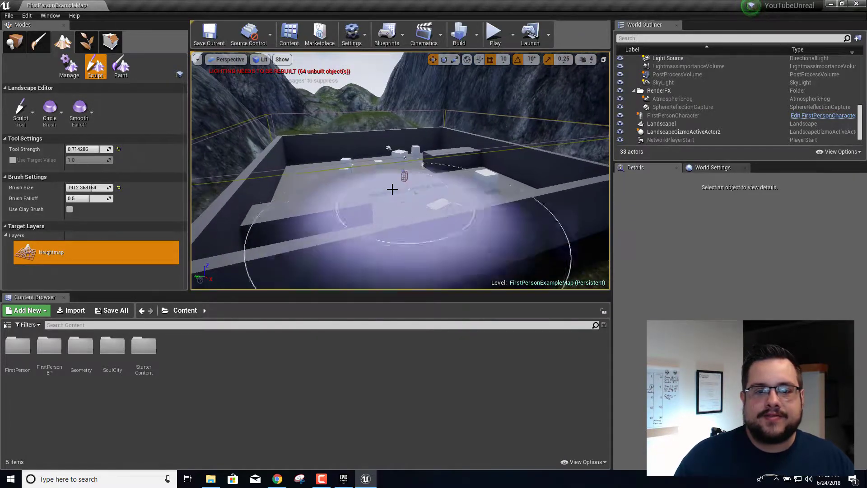
pyautogui.click(16, 43)
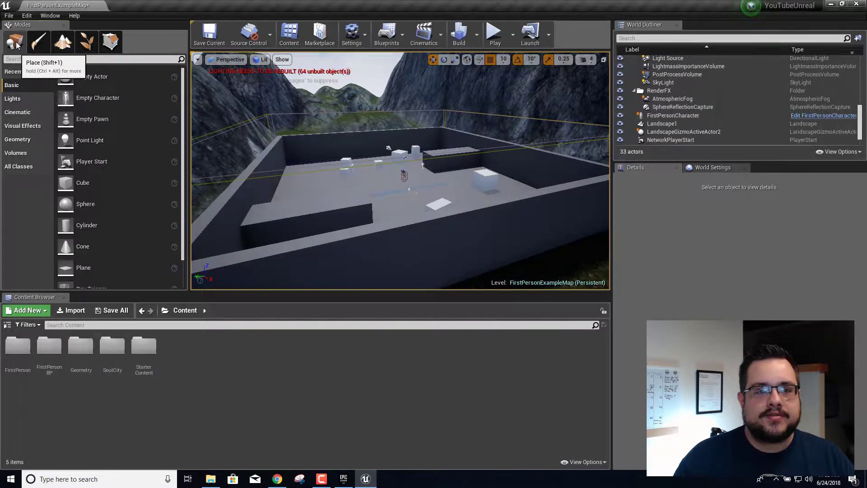
pyautogui.click(365, 187)
pyautogui.press('Delete')
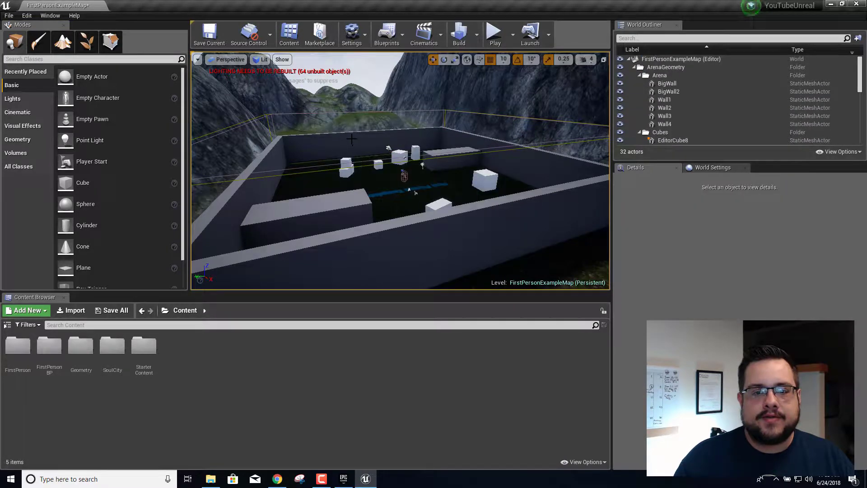
# Delete the arena's outer walls Wall2 and Wall3
pyautogui.click(282, 154)
pyautogui.press('Delete')
pyautogui.click(495, 151)
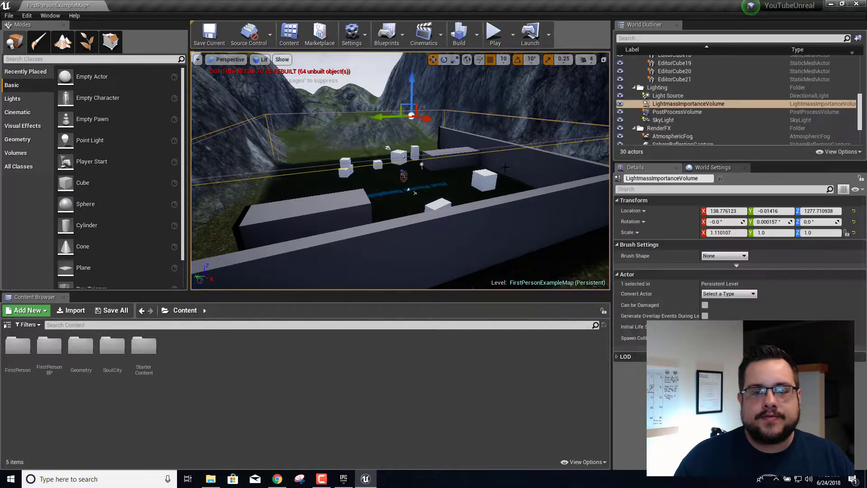
pyautogui.press('Delete')
pyautogui.click(486, 235)
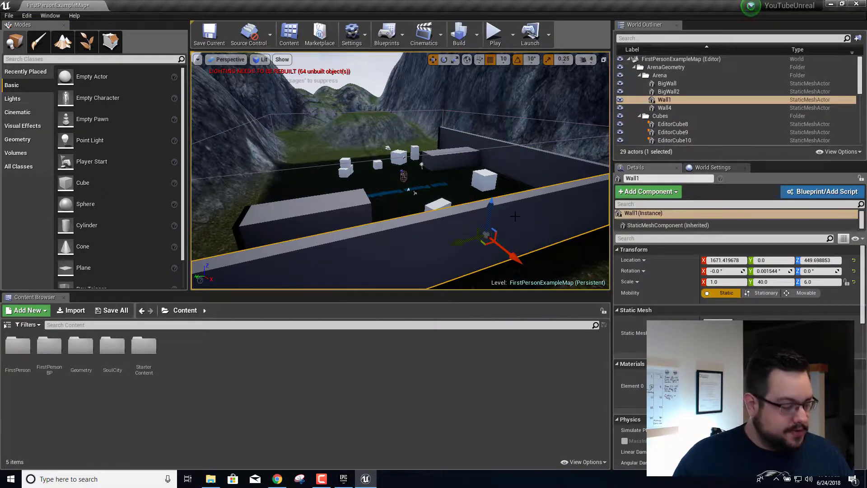
pyautogui.hotkey('ctrl', 'z')
pyautogui.hotkey('ctrl', 'z')
# Delete the arena's two remaining outer walls, Wall4 and Wall1, keeping the lightmass importance volume
pyautogui.click(546, 176)
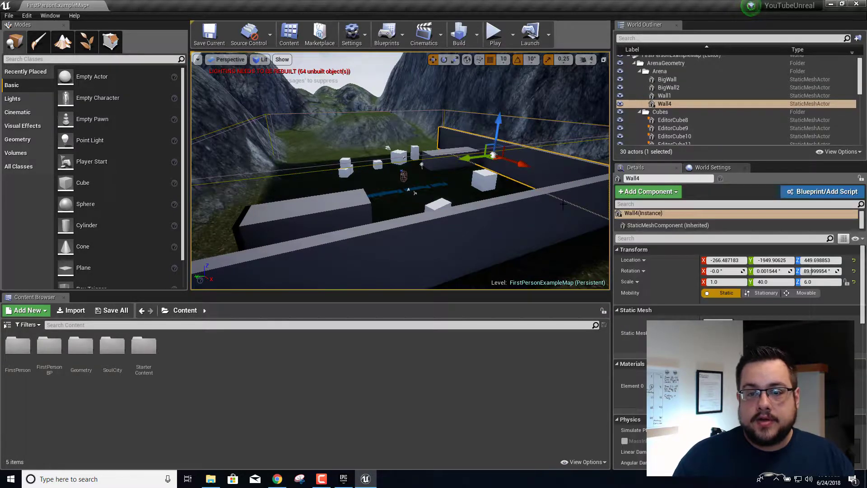
pyautogui.press('Delete')
pyautogui.click(538, 212)
pyautogui.press('Delete')
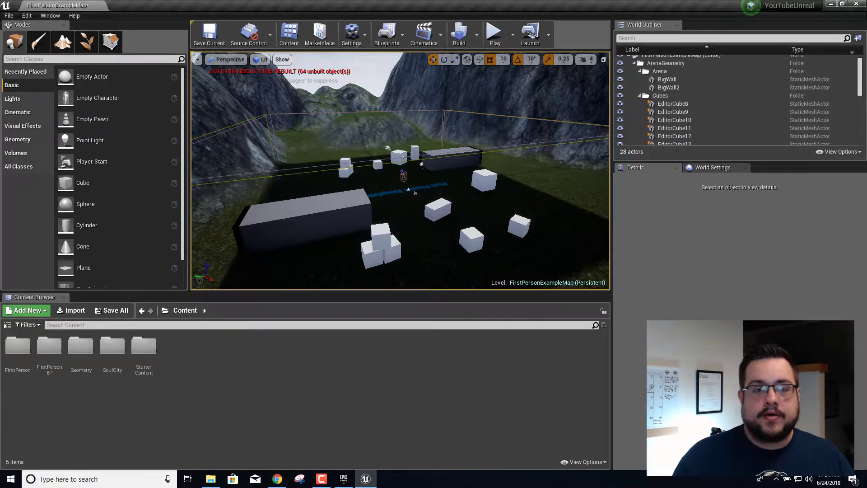
# Play the level and walk around the opened-up area between the white cubes, the big blocks and the surrounding mountains
pyautogui.press('s')
pyautogui.press('d')
pyautogui.moveTo(519, 203); pyautogui.dragTo(534, 203, button='right')
pyautogui.click(493, 36)
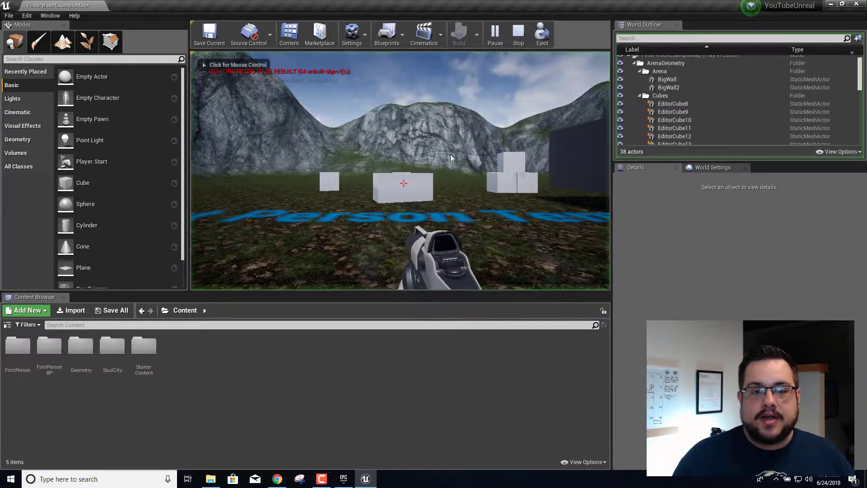
pyautogui.press('w')
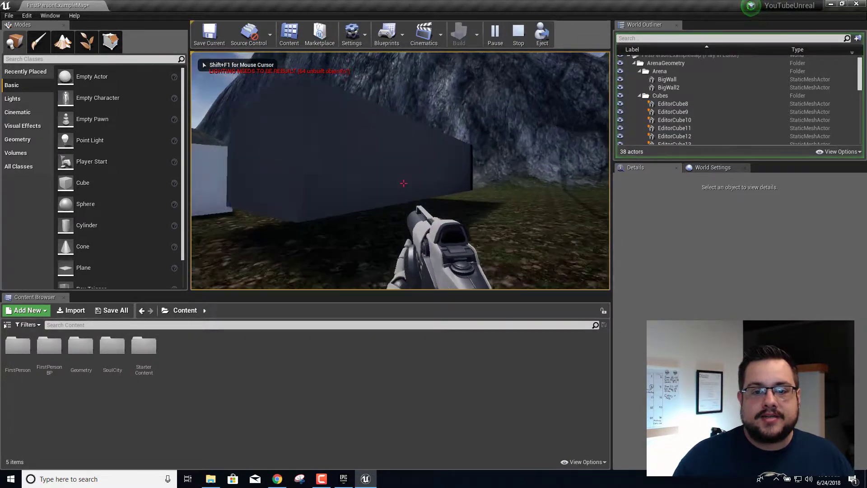
pyautogui.press('w')
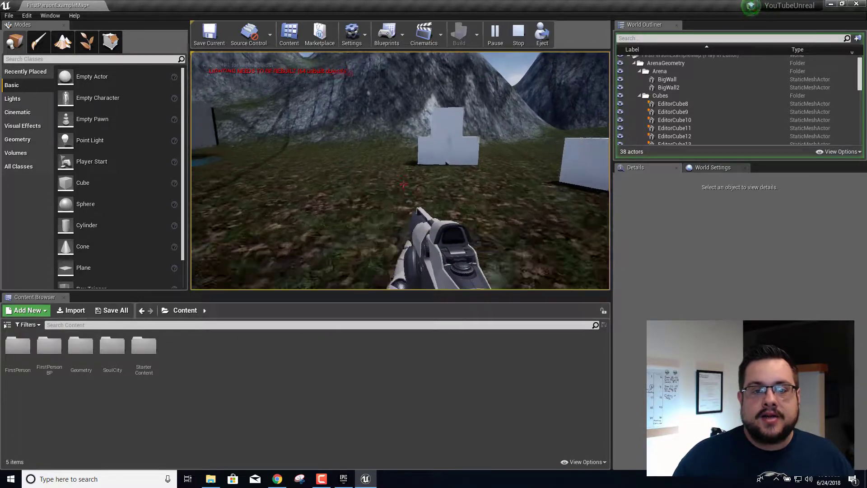
pyautogui.press('w')
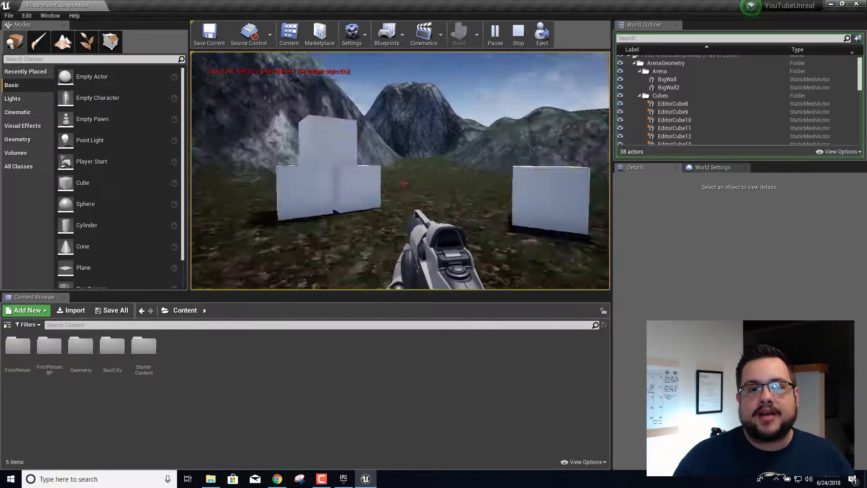
pyautogui.press('w')
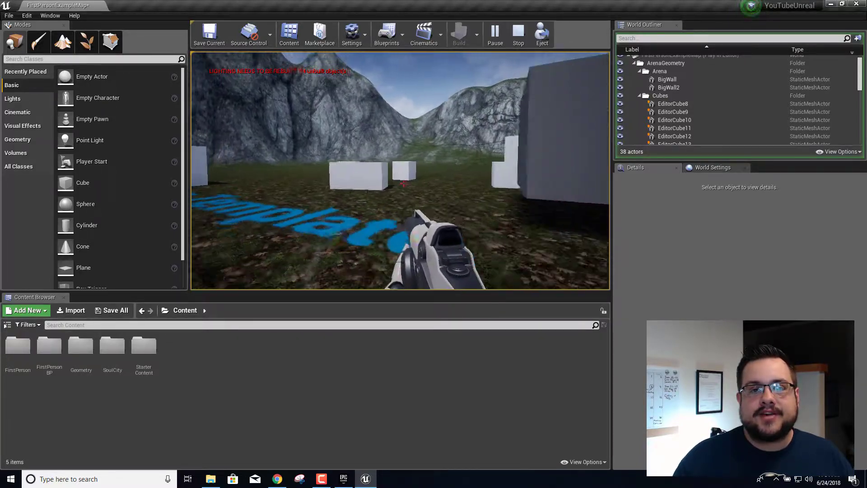
pyautogui.press('w')
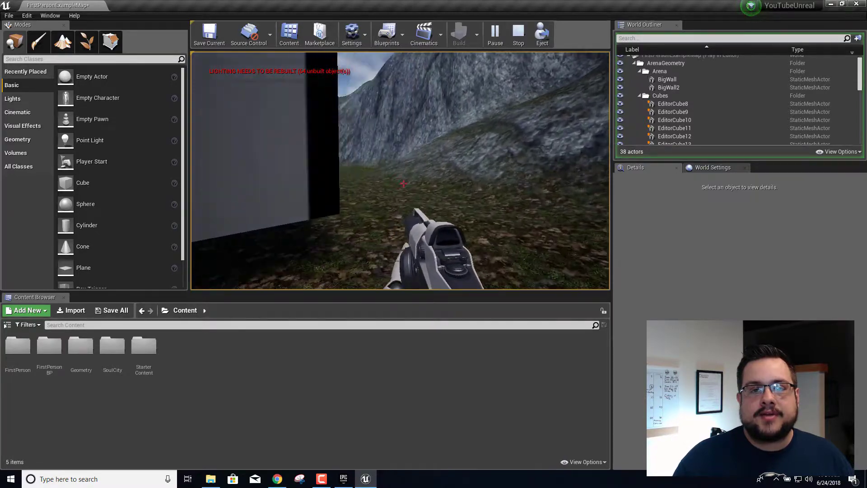
pyautogui.press('w')
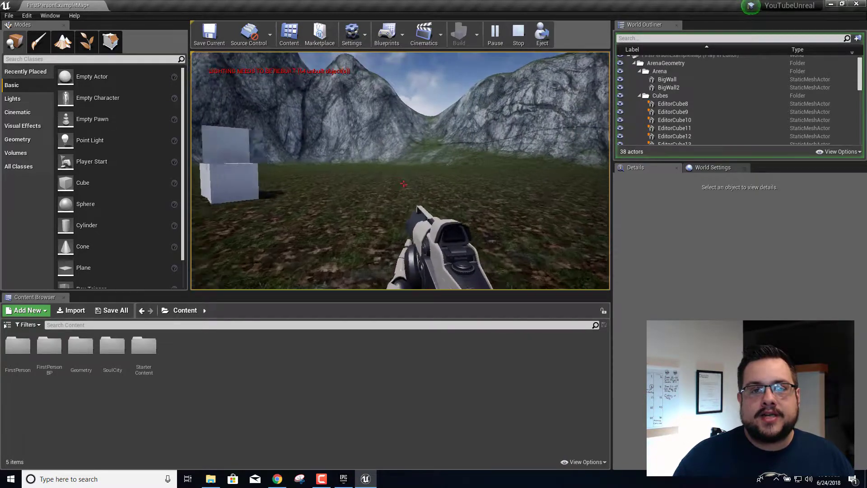
pyautogui.press('w')
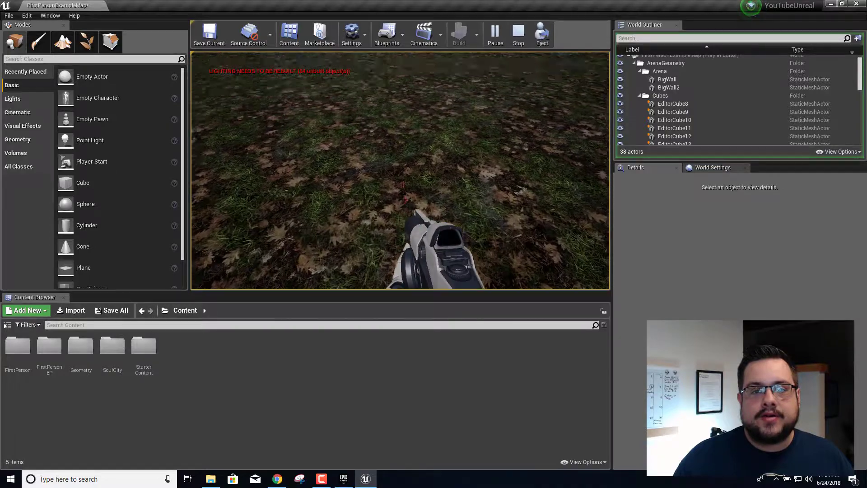
# Climb a sculpted mountain, look down at the former arena, return to the ground among the cubes, and stop the play session
pyautogui.press('w')
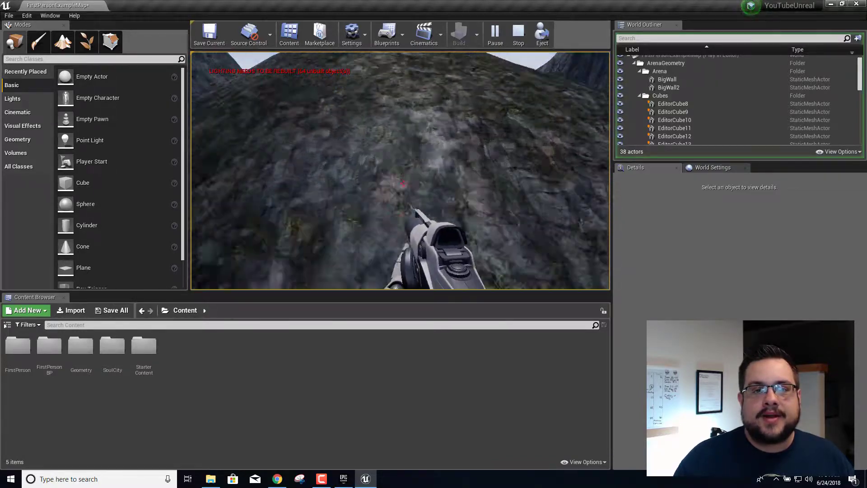
pyautogui.press('w')
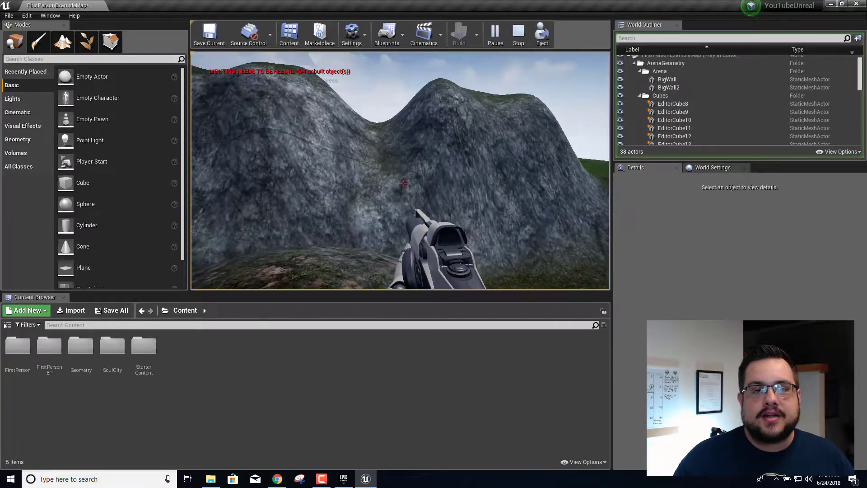
pyautogui.press('w')
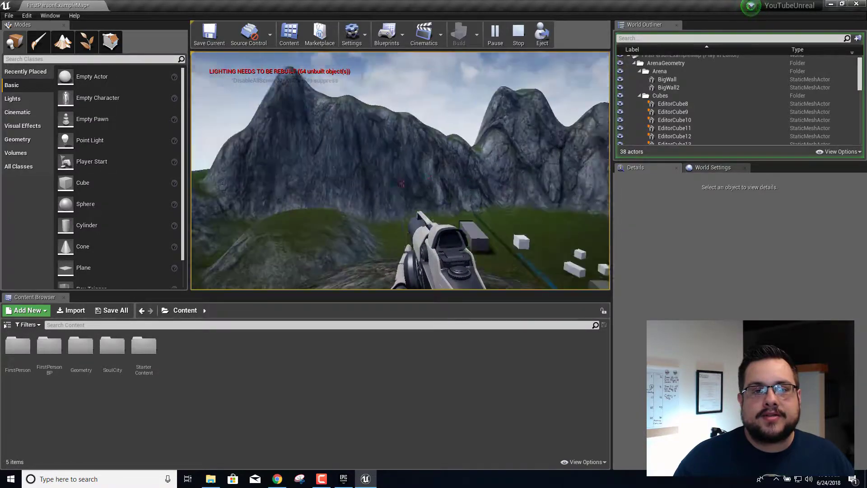
pyautogui.press('w')
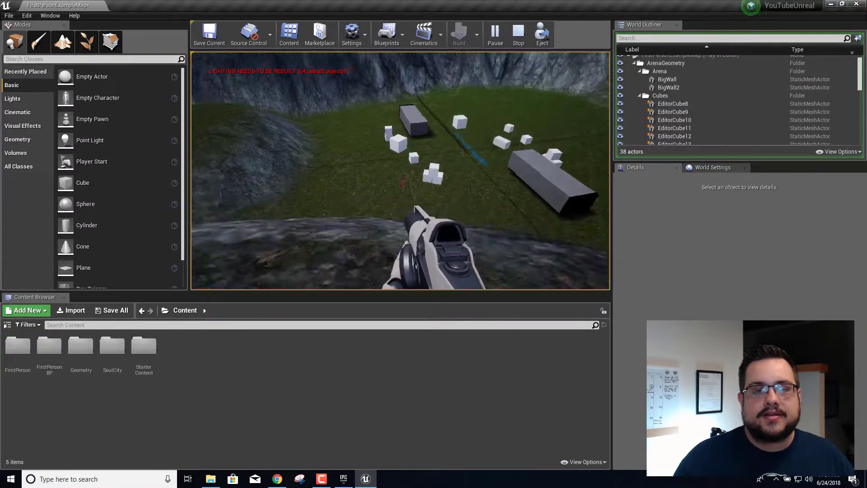
pyautogui.press('w')
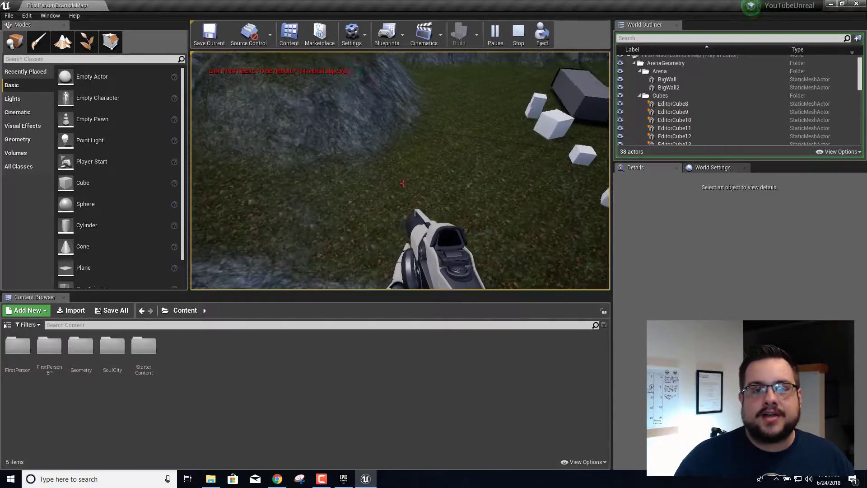
pyautogui.press('w')
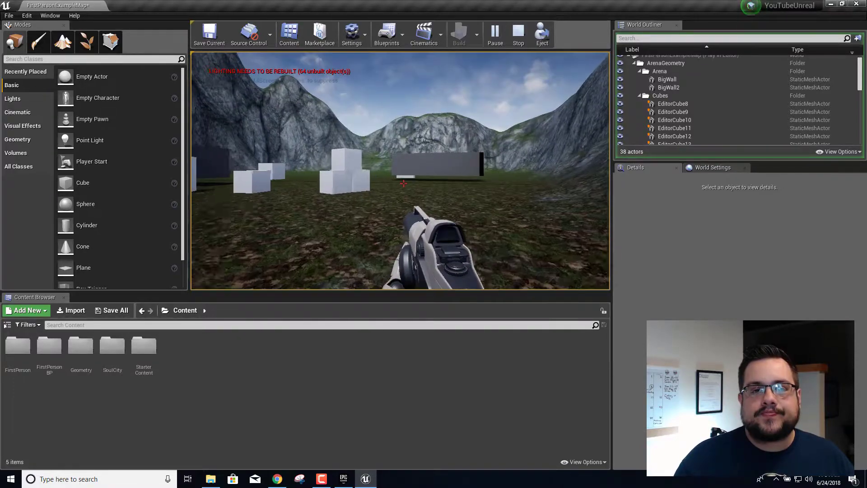
pyautogui.press('w')
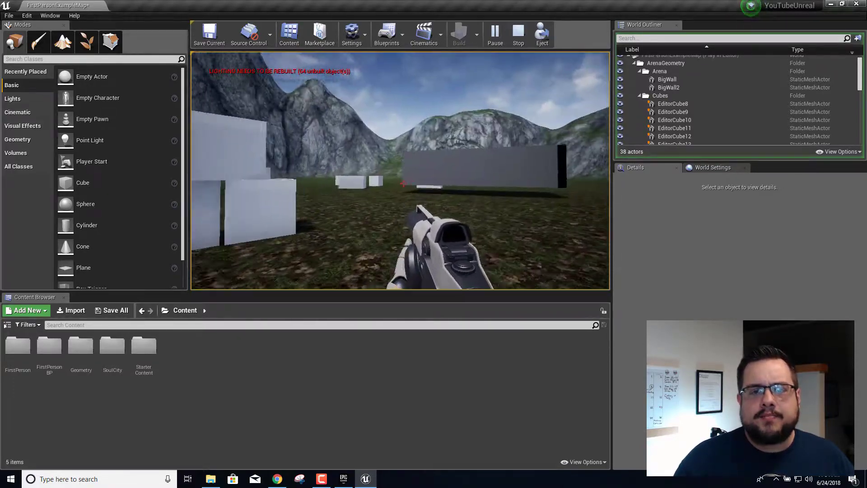
pyautogui.press('Escape')
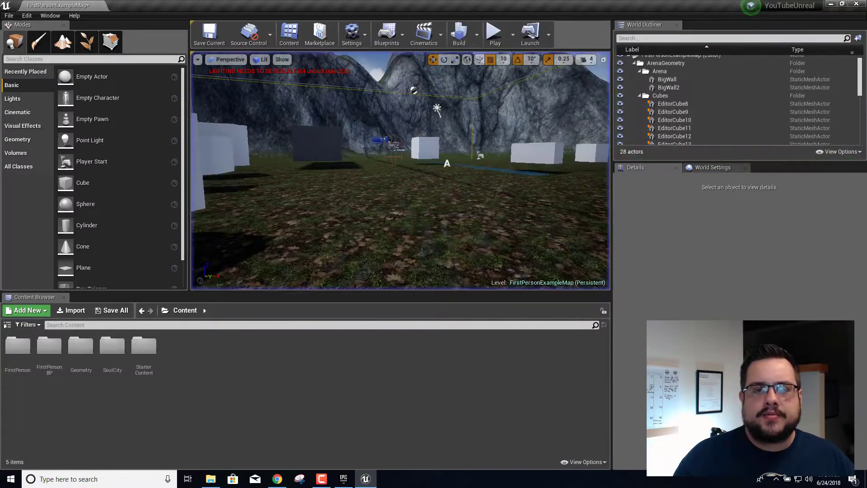
# Rebuild only the level's lighting, leaving the lighting quality as it is
pyautogui.click(477, 39)
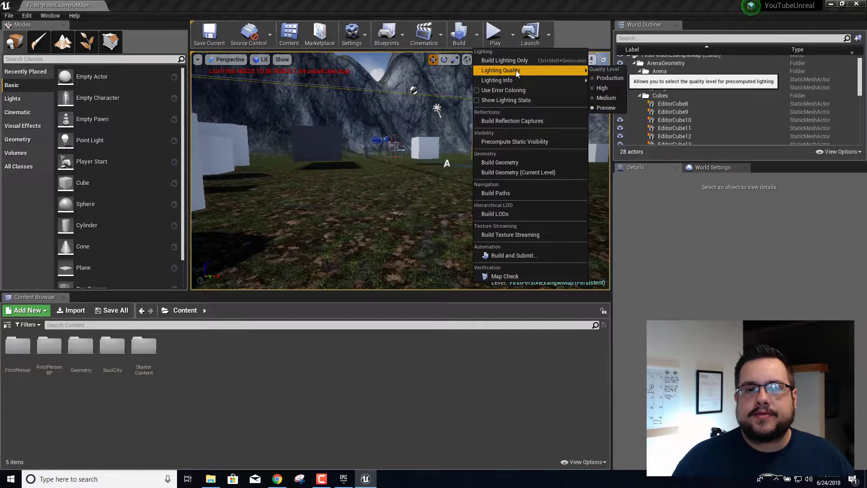
pyautogui.click(532, 61)
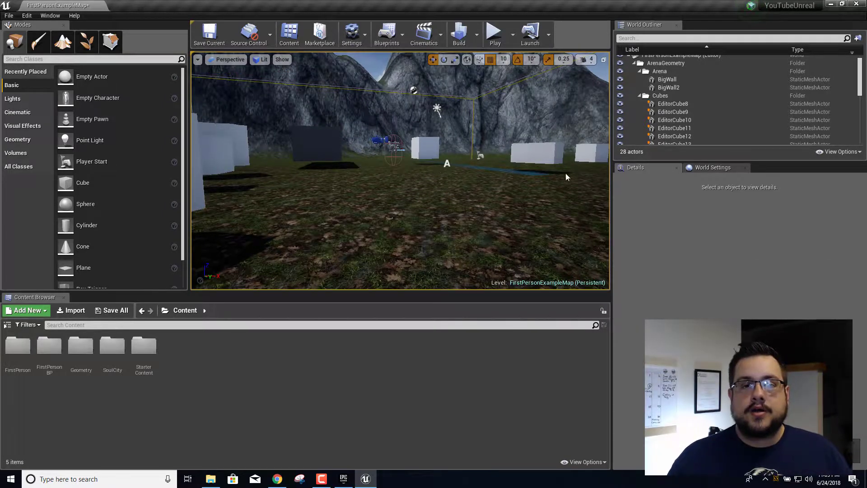
# Play the level again, inspect the shadows under the cube stack and the big block from several sides, and fire a shot
pyautogui.click(495, 34)
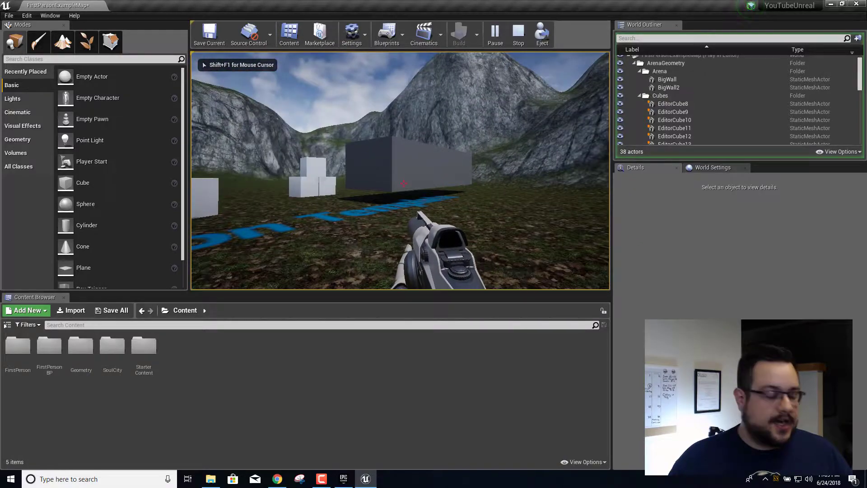
pyautogui.press('w')
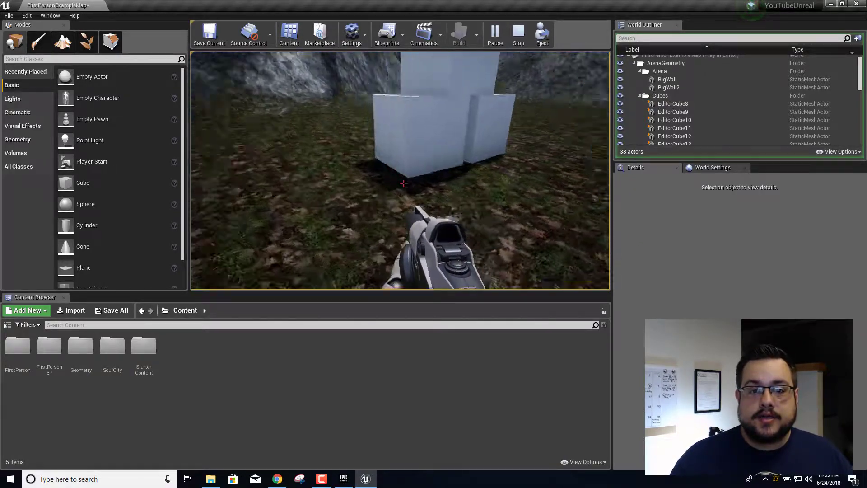
pyautogui.press('w')
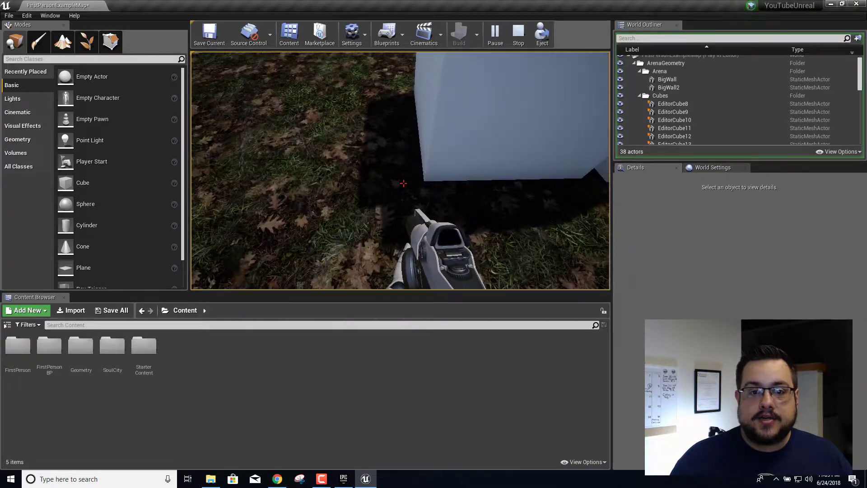
pyautogui.press('s')
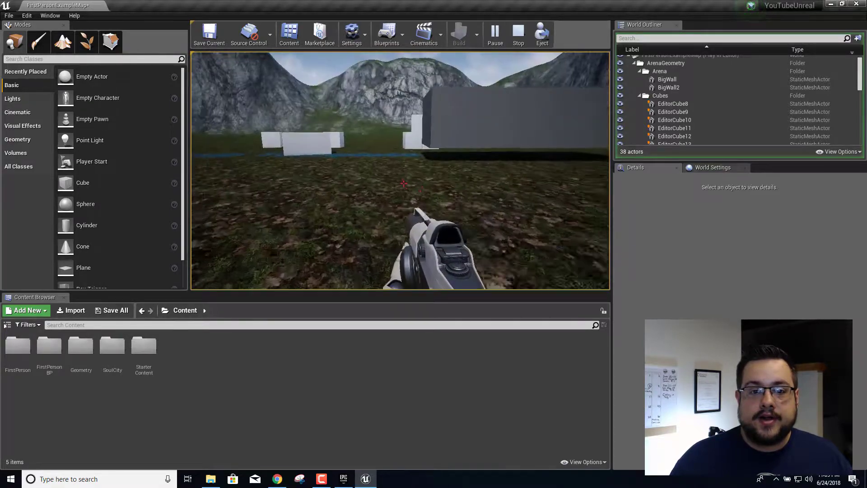
pyautogui.press('w')
pyautogui.press('a')
pyautogui.press('a')
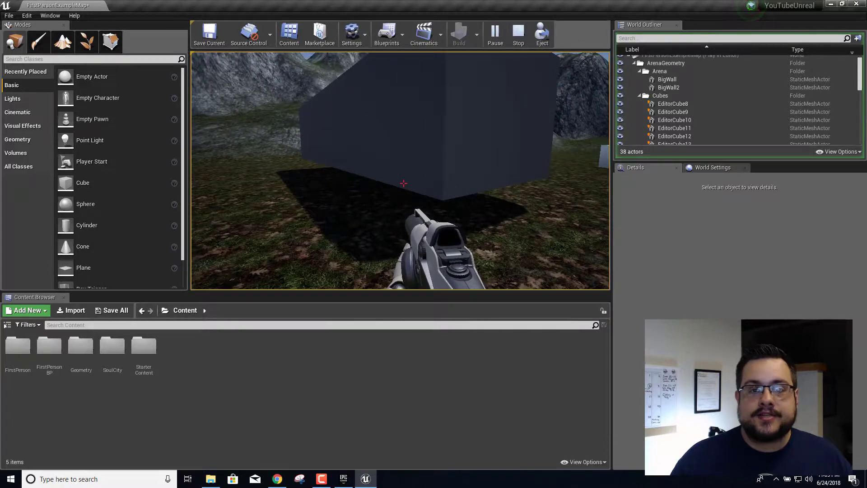
pyautogui.press('d')
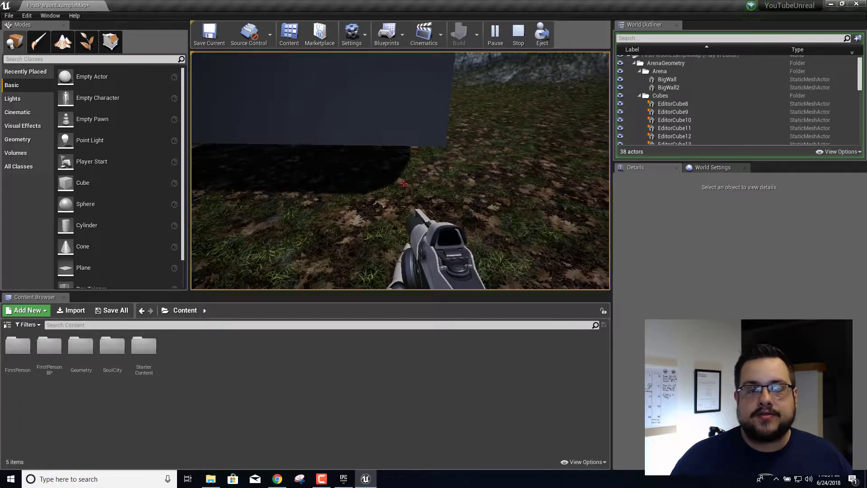
pyautogui.press('s')
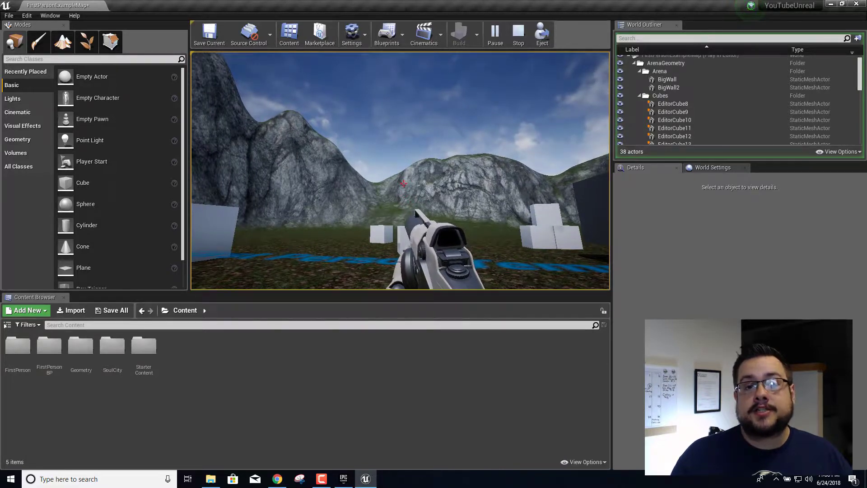
pyautogui.click(406, 185)
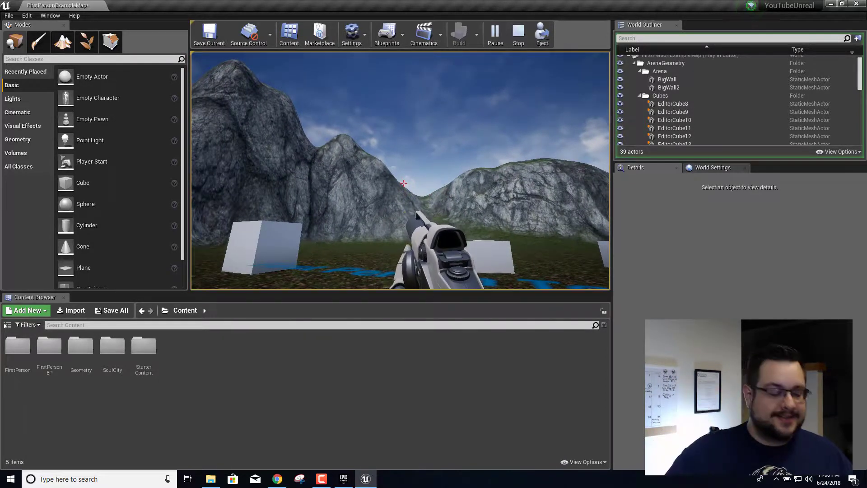